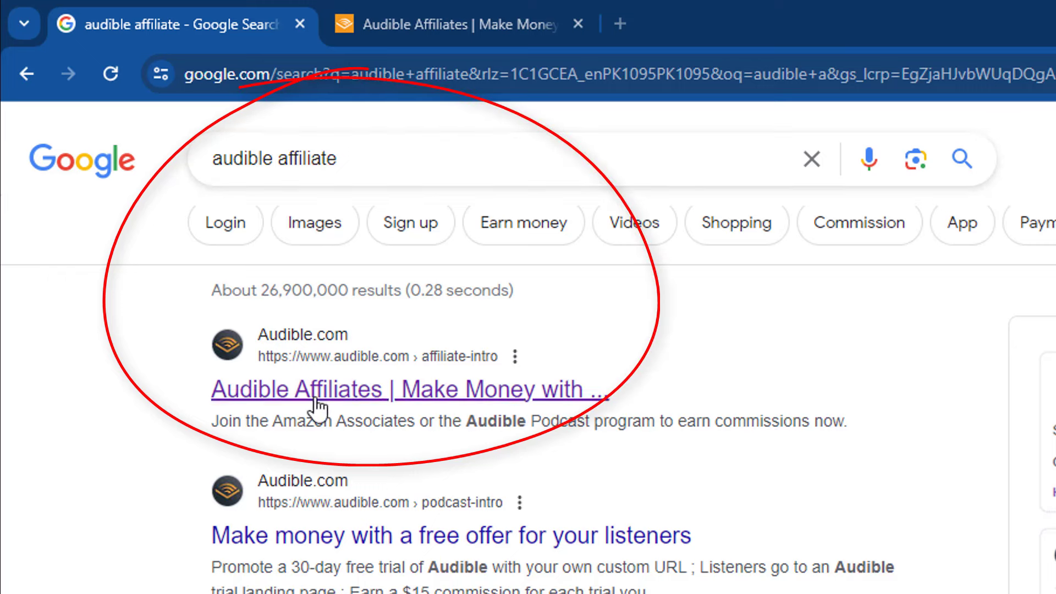
Open the Audible Affiliates search result and review the Amazon Associates Program's overview and standard fee structure
{"action": "left_click", "coordinate": [448, 376]}
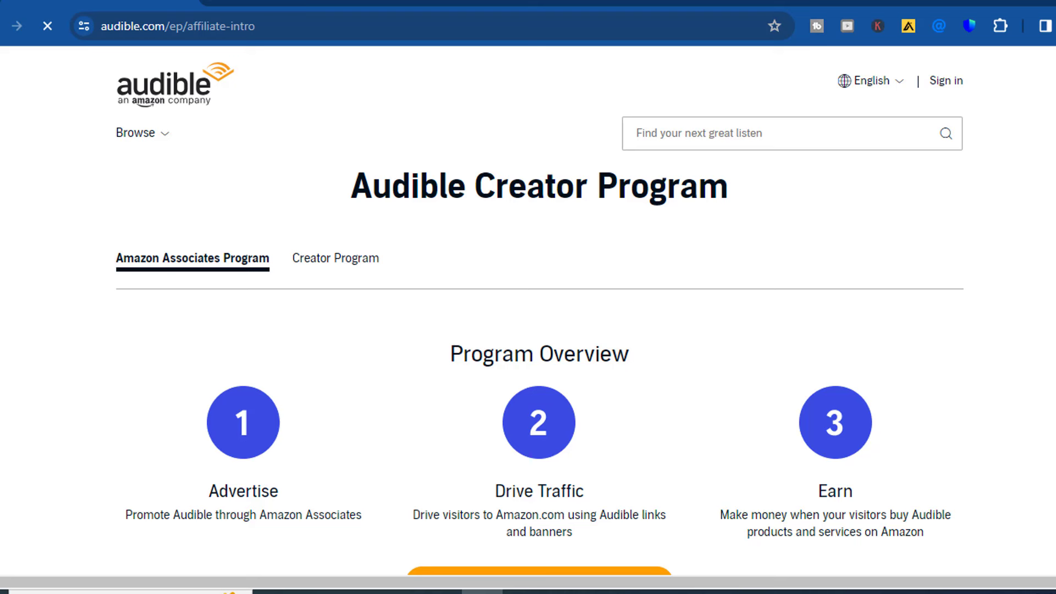
{"action": "scroll", "coordinate": [539, 311], "scroll_direction": "down", "scroll_amount": 3}
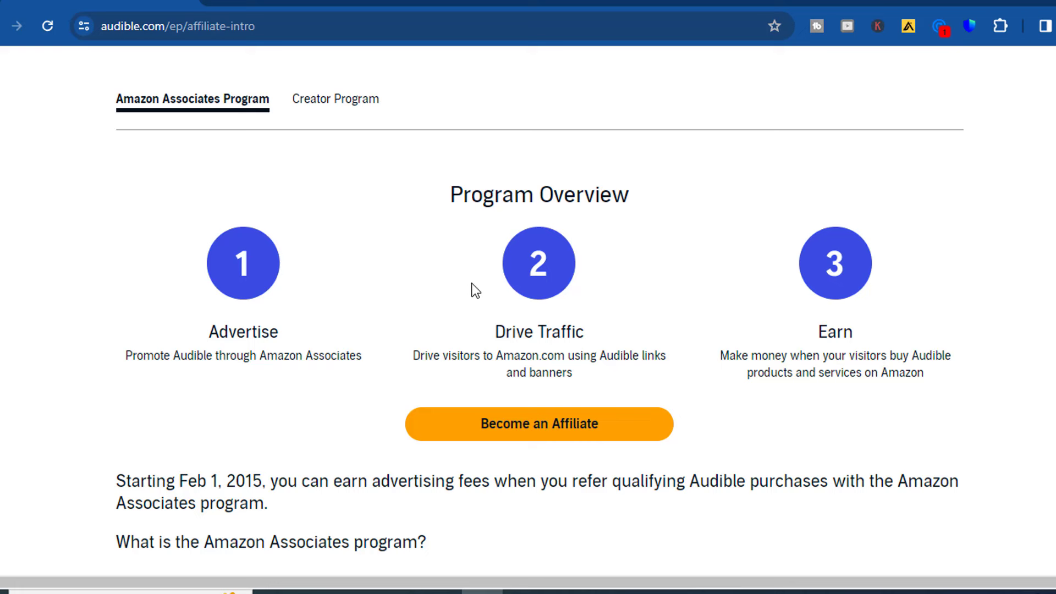
{"action": "scroll", "coordinate": [537, 309], "scroll_direction": "down", "scroll_amount": 8}
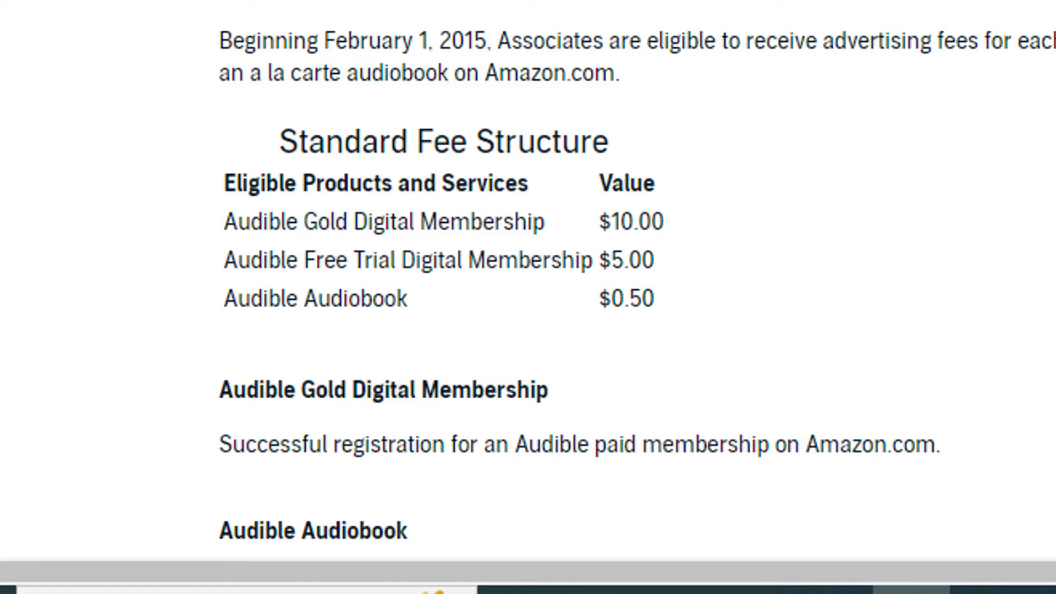
{"action": "scroll", "coordinate": [637, 280], "scroll_direction": "down", "scroll_amount": 10}
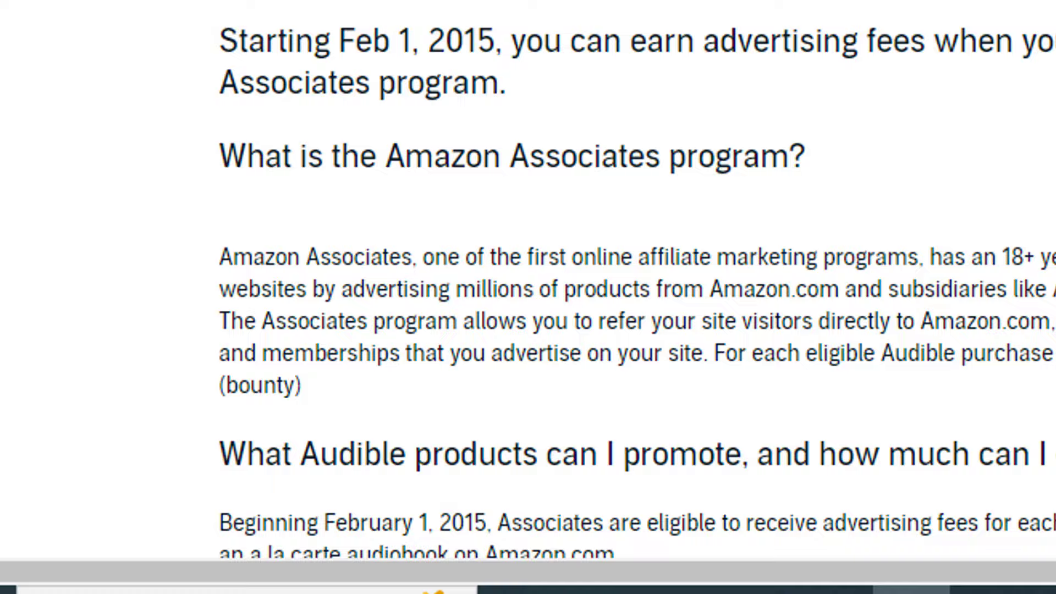
{"action": "scroll", "coordinate": [642, 191], "scroll_direction": "up", "scroll_amount": 10}
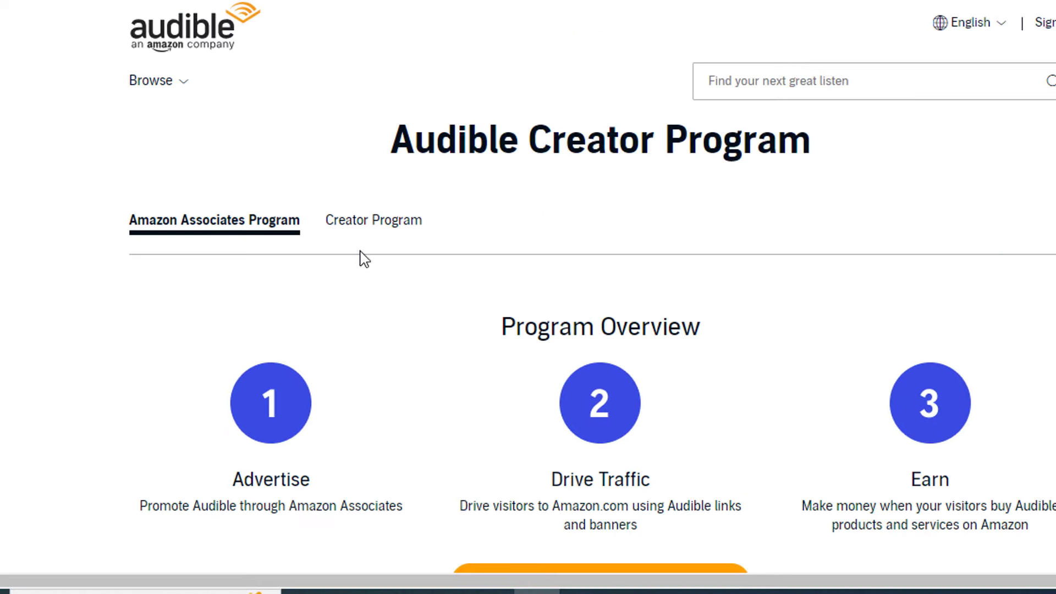
Switch to the Creator Program details, review how the offer works, and open its sign-up form
{"action": "left_click", "coordinate": [383, 226]}
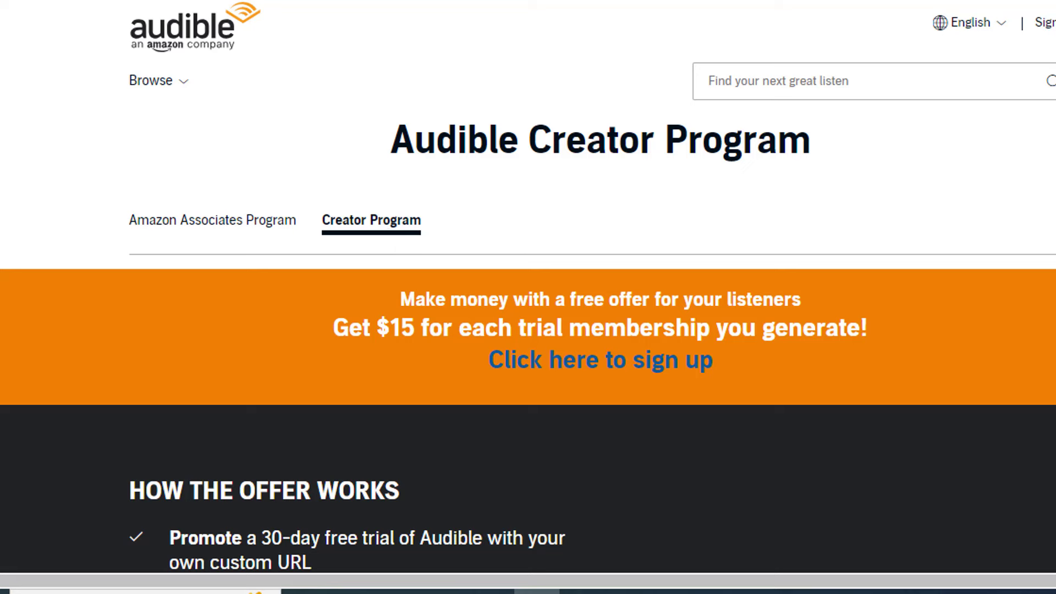
{"action": "scroll", "coordinate": [528, 297], "scroll_direction": "down", "scroll_amount": 4}
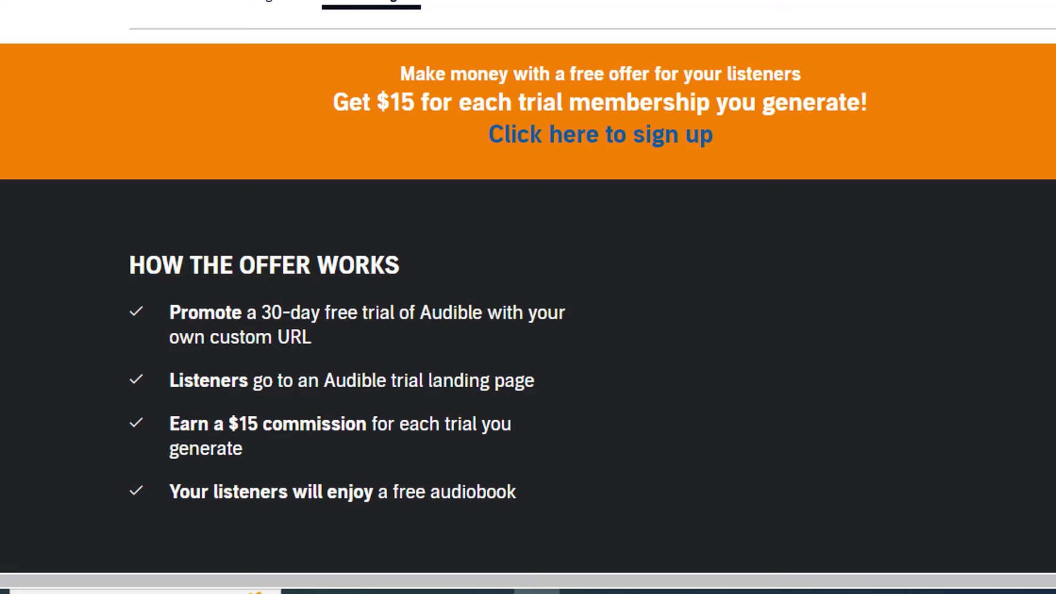
{"action": "scroll", "coordinate": [527, 297], "scroll_direction": "up", "scroll_amount": 4}
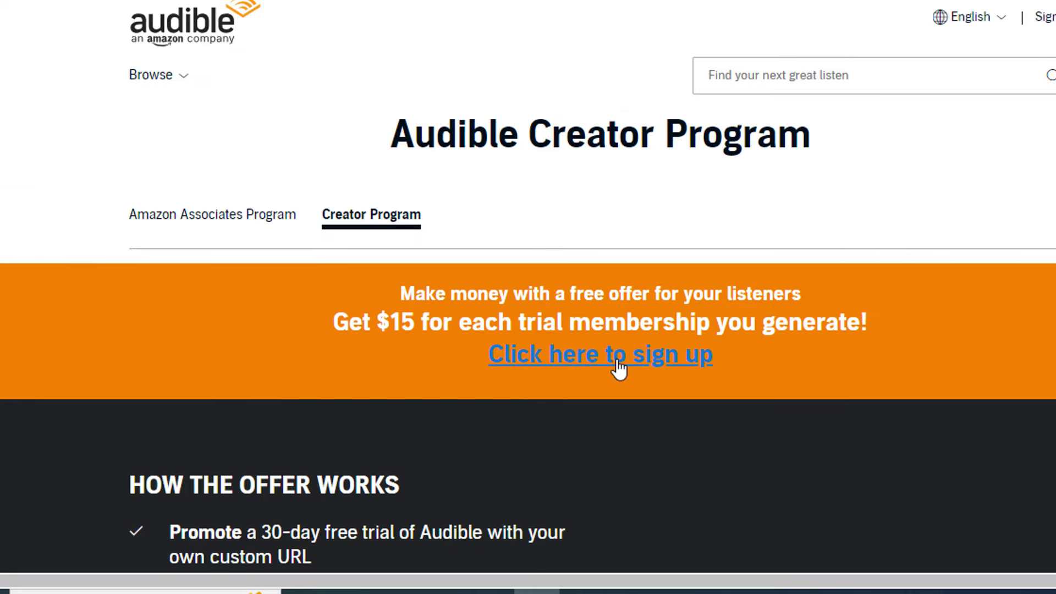
{"action": "left_click", "coordinate": [640, 366]}
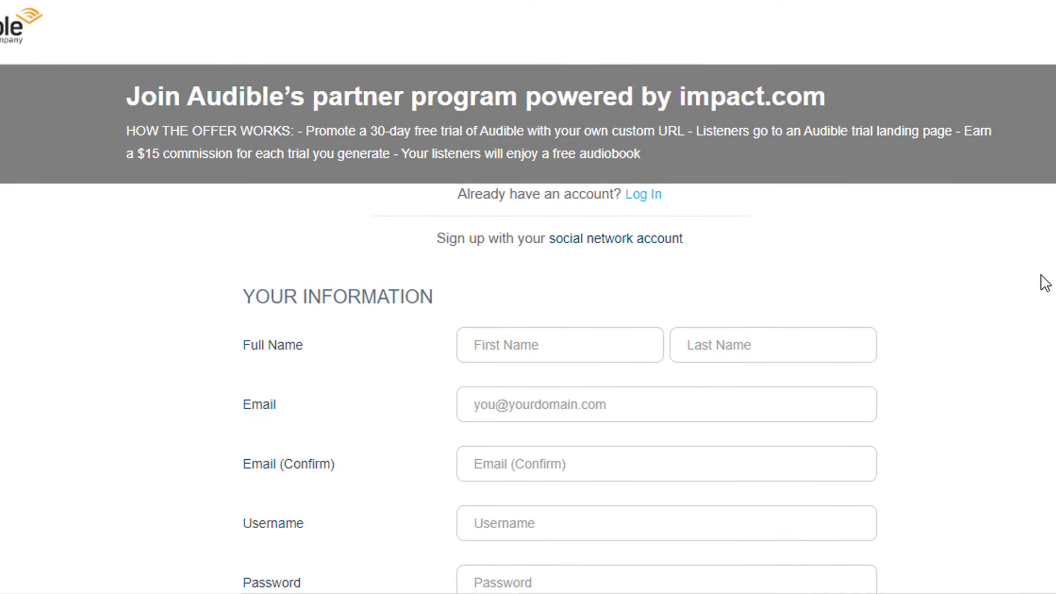
Fill in the applicant's first and last name on the partner sign-up form from the saved browser profile
{"action": "scroll", "coordinate": [528, 330], "scroll_direction": "down", "scroll_amount": 3}
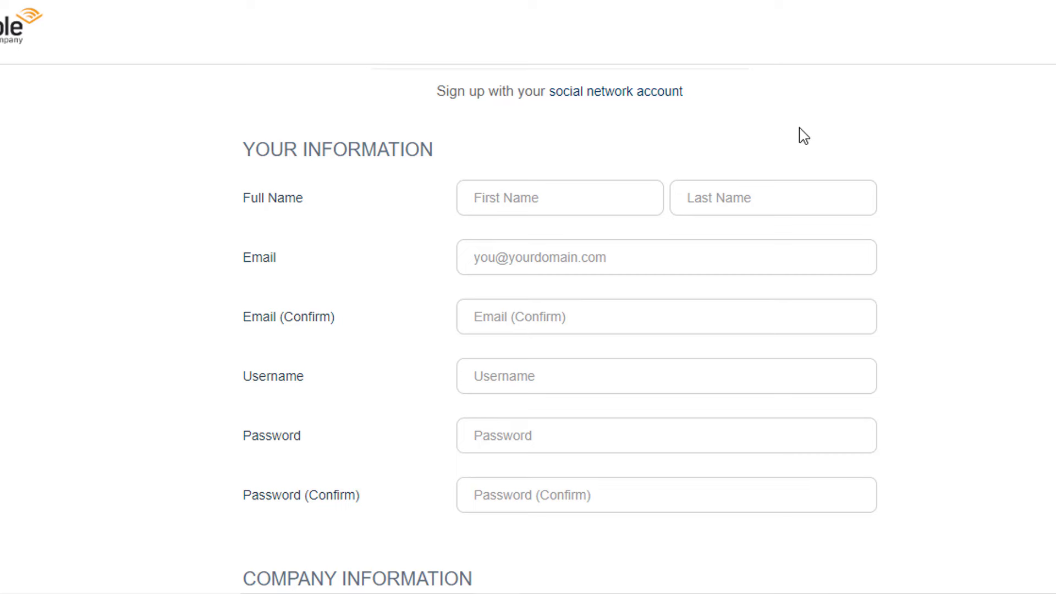
{"action": "scroll", "coordinate": [527, 330], "scroll_direction": "up", "scroll_amount": 3}
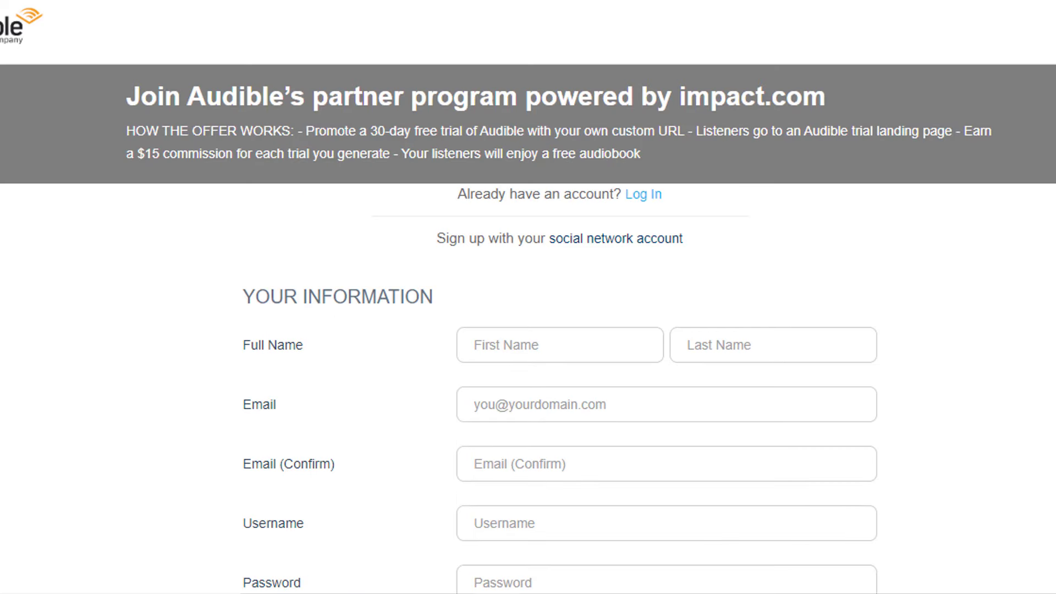
{"action": "scroll", "coordinate": [528, 330], "scroll_direction": "down", "scroll_amount": 3}
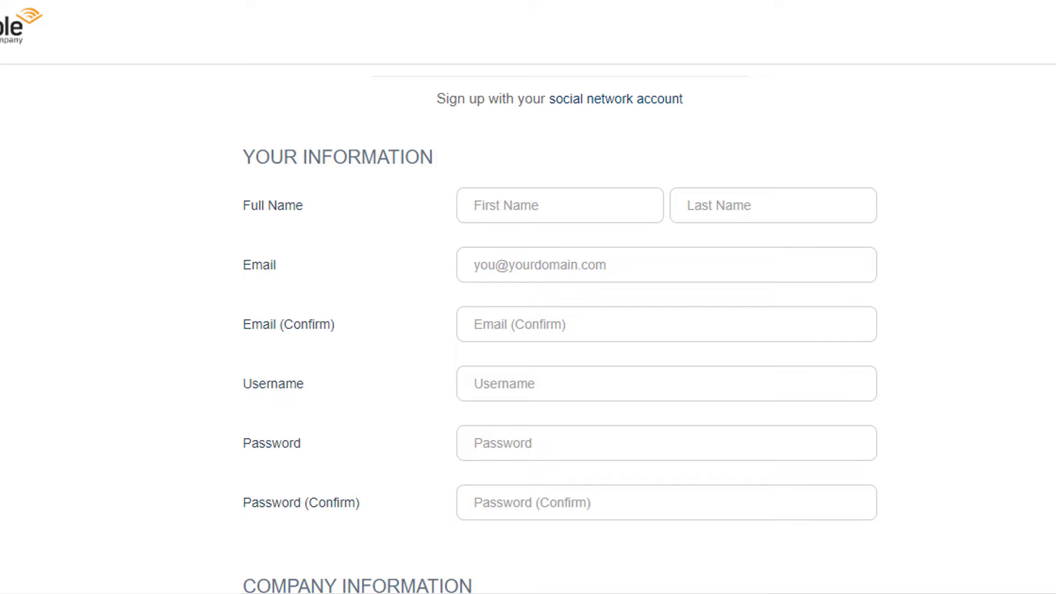
{"action": "scroll", "coordinate": [528, 330], "scroll_direction": "down", "scroll_amount": 8}
{"action": "scroll", "coordinate": [527, 330], "scroll_direction": "up", "scroll_amount": 9}
{"action": "scroll", "coordinate": [528, 330], "scroll_direction": "down", "scroll_amount": 3}
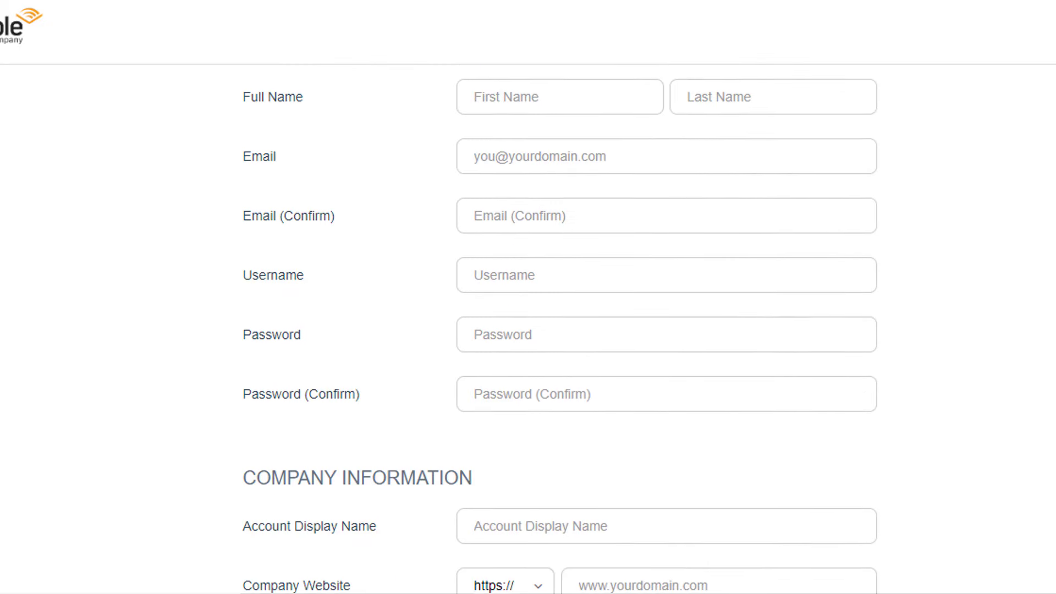
{"action": "scroll", "coordinate": [621, 215], "scroll_direction": "up", "scroll_amount": 1}
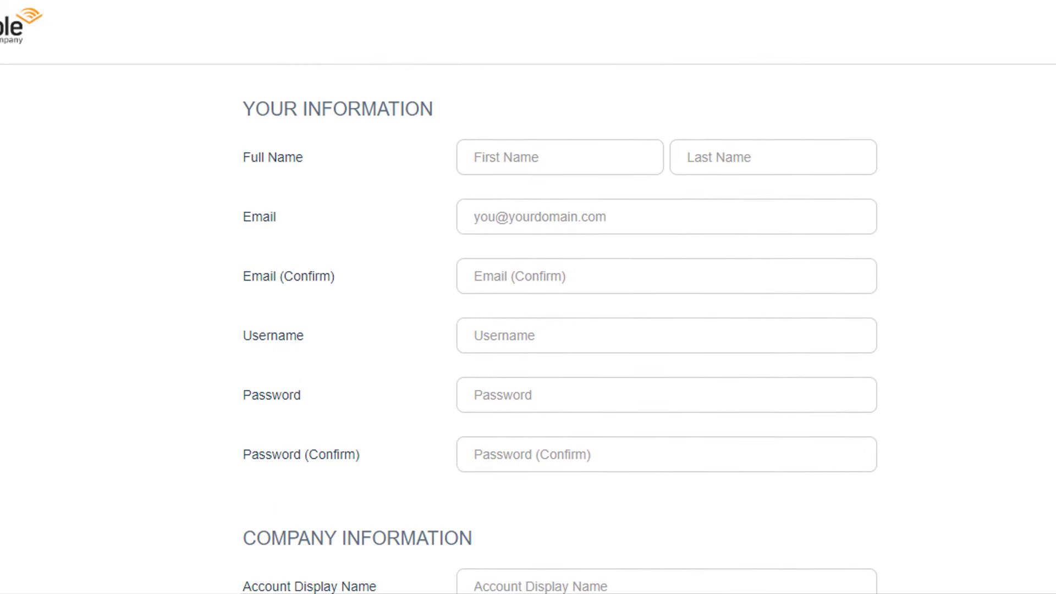
{"action": "left_click", "coordinate": [548, 164]}
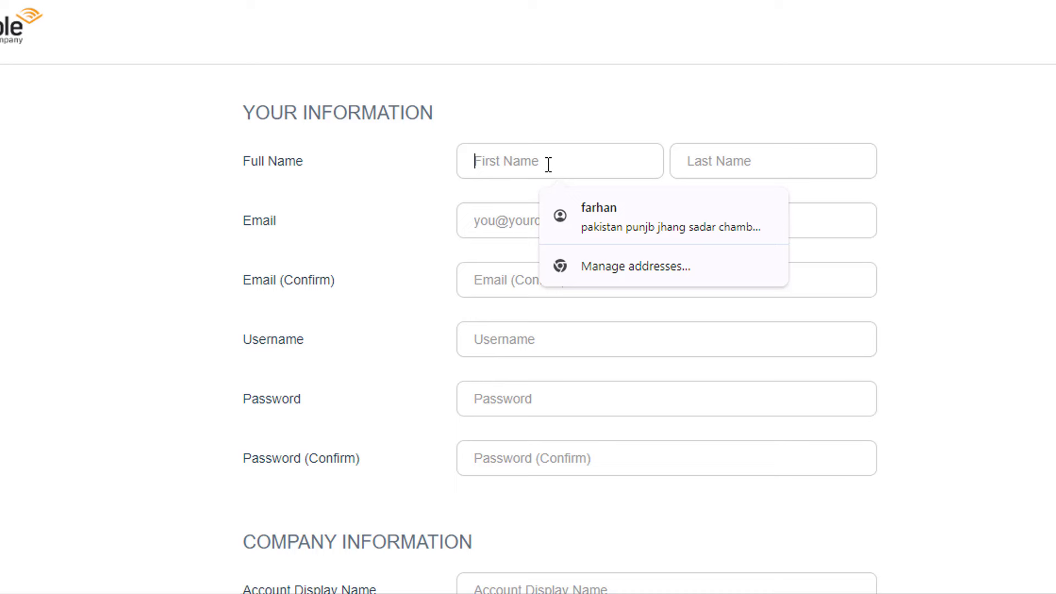
{"action": "left_click", "coordinate": [587, 206]}
Fill in the applicant's saved e-mail address and dismiss the notice about the existing account
{"action": "left_click", "coordinate": [585, 223]}
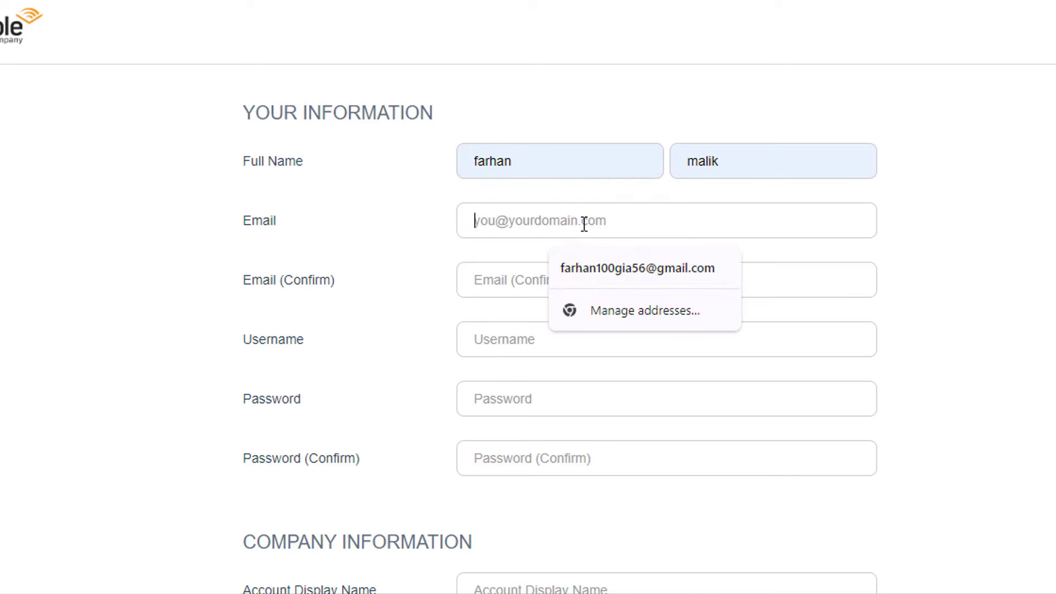
{"action": "left_click", "coordinate": [565, 270]}
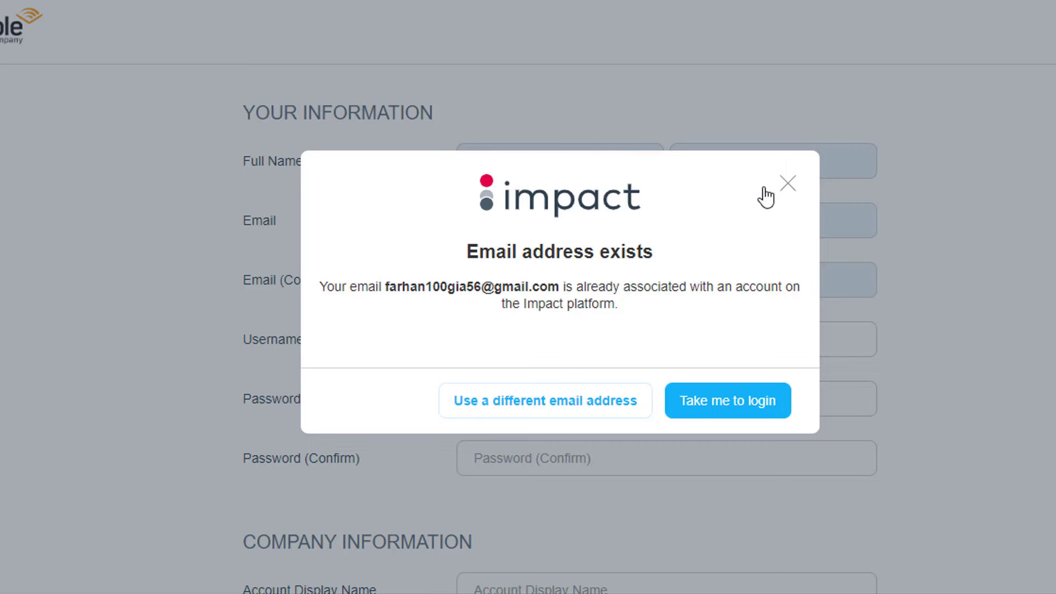
{"action": "left_click", "coordinate": [787, 183]}
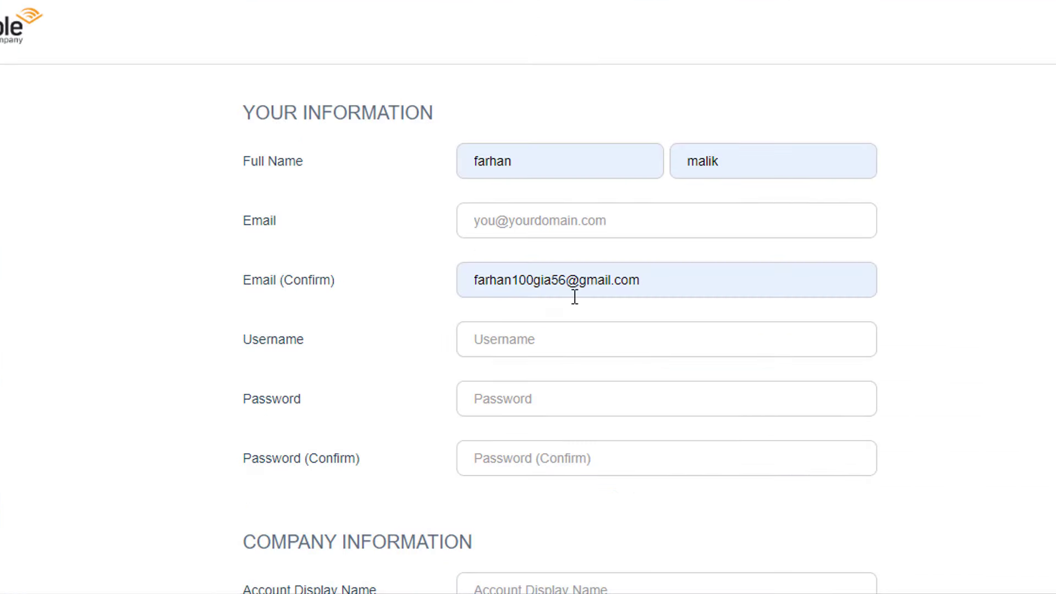
Enter the account username, then the account password and its confirmation
{"action": "left_click", "coordinate": [555, 348]}
{"action": "type", "text": "mrmal8"}
{"action": "left_click", "coordinate": [519, 404]}
{"action": "type", "text": "•"}
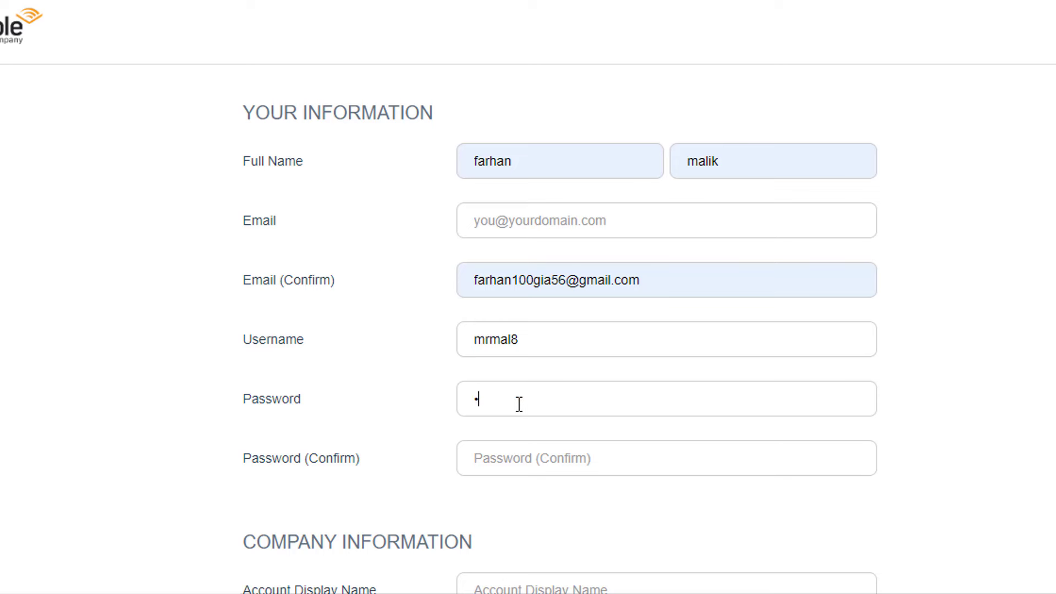
{"action": "type", "text": "••••••••••••"}
{"action": "left_click", "coordinate": [523, 469]}
{"action": "type", "text": "•••••••••••••"}
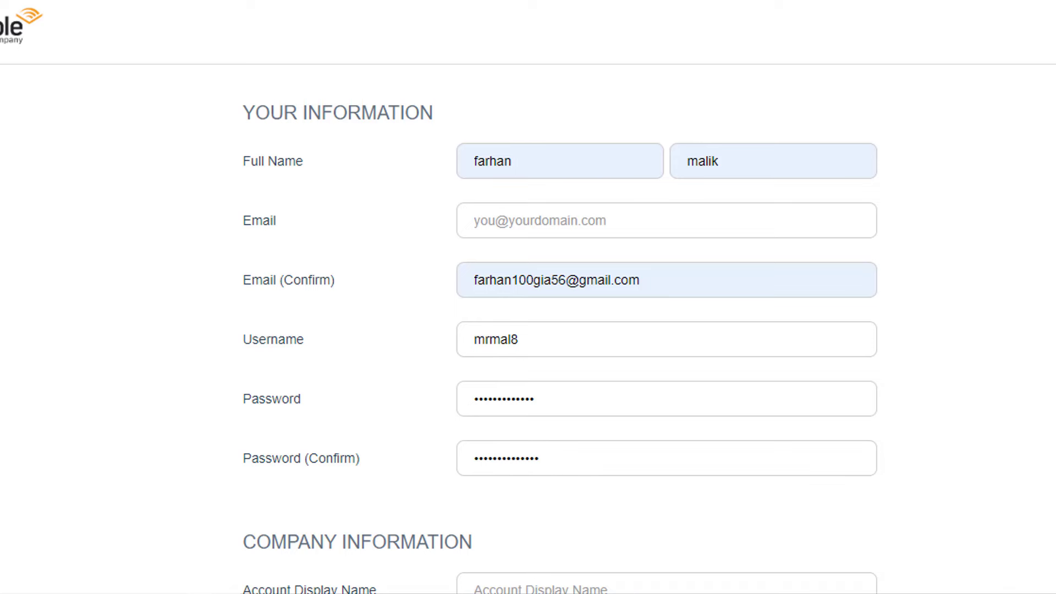
Enter the applicant's first name as the Account Display Name in the company information
{"action": "scroll", "coordinate": [558, 330], "scroll_direction": "down", "scroll_amount": 7}
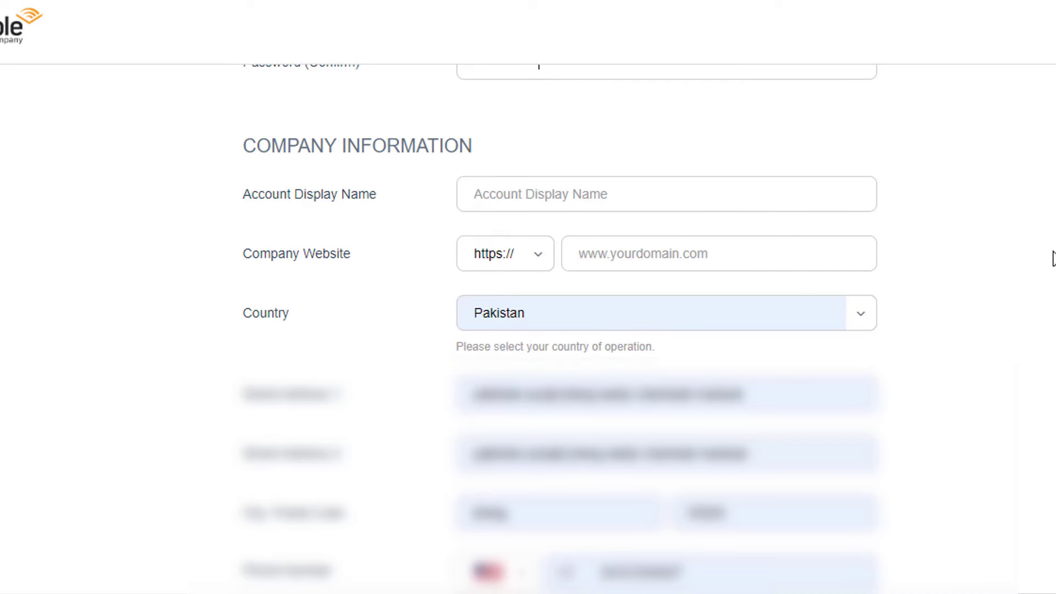
{"action": "left_click", "coordinate": [667, 201]}
{"action": "type", "text": "faa"}
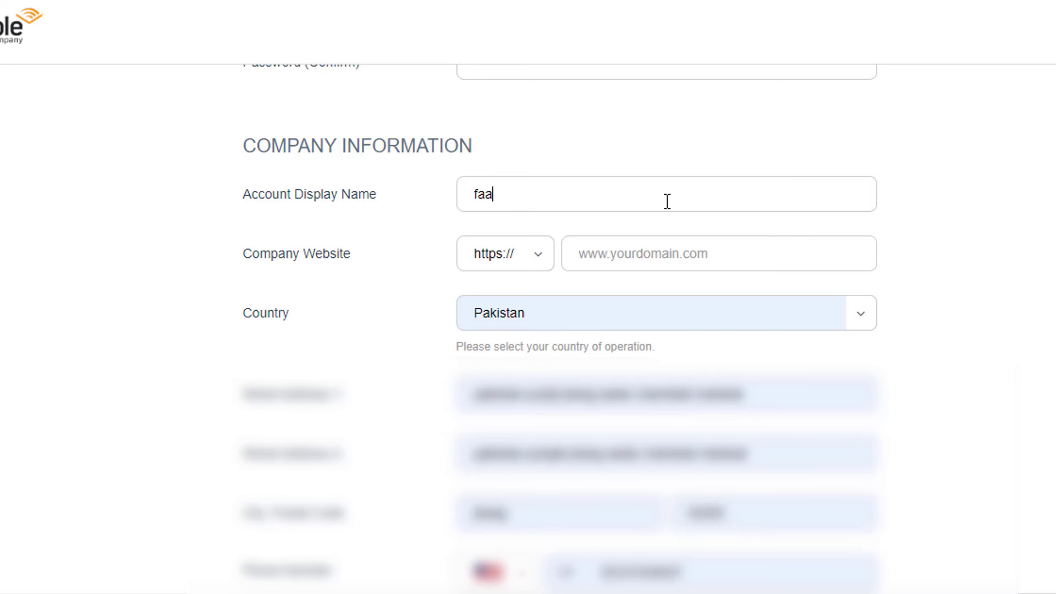
{"action": "type", "text": "r"}
{"action": "key", "text": "BackSpace"}
{"action": "key", "text": "BackSpace"}
{"action": "type", "text": "rhan"}
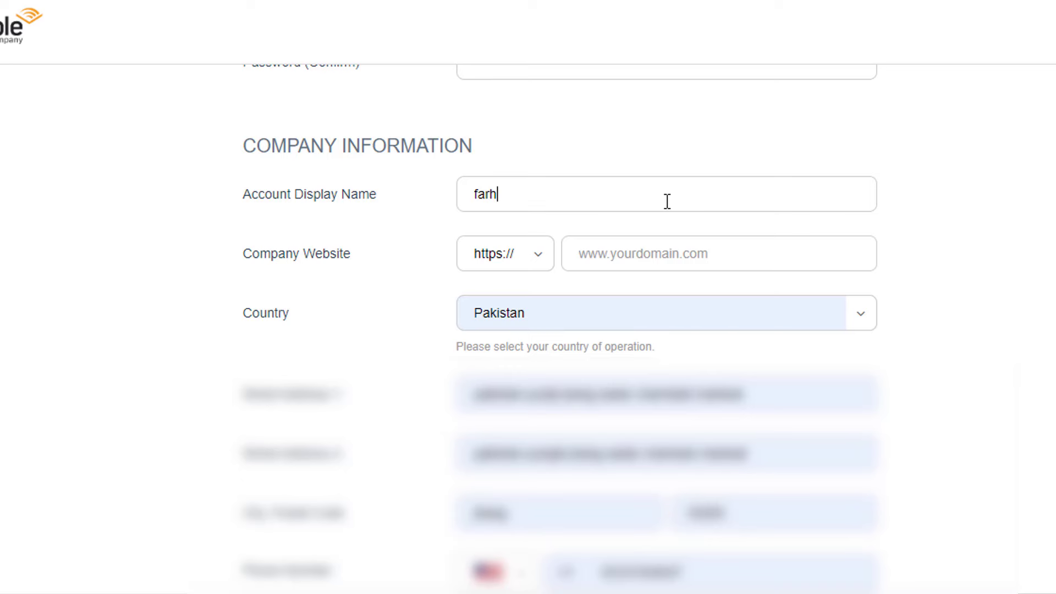
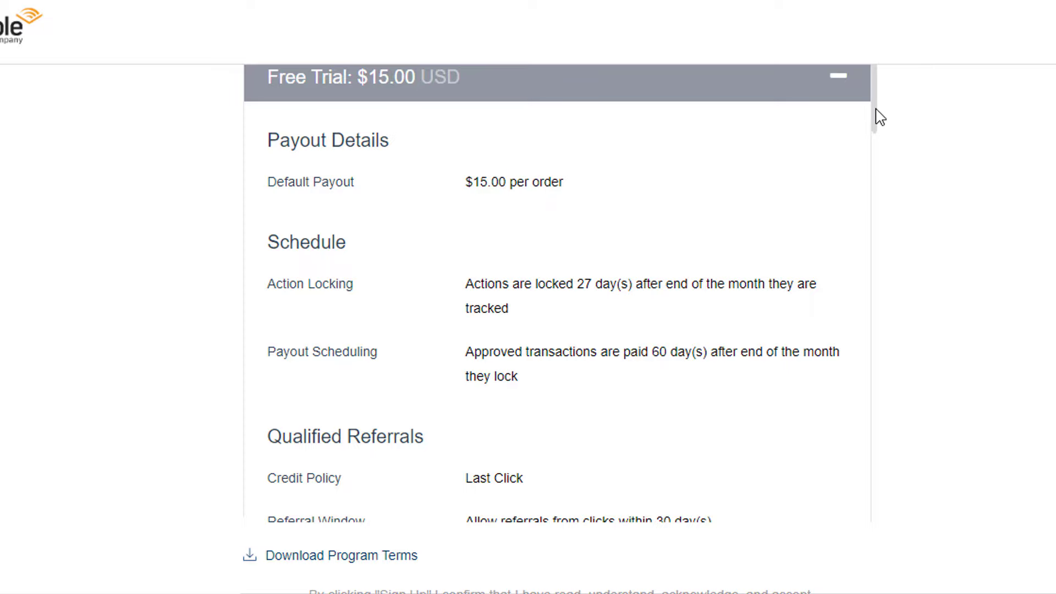
Read through the program terms to the end, from the payout details to the Impact Master Campaign Agreement note
{"action": "scroll", "coordinate": [873, 220], "scroll_direction": "down", "scroll_amount": 15}
{"action": "scroll", "coordinate": [860, 421], "scroll_direction": "down", "scroll_amount": 10}
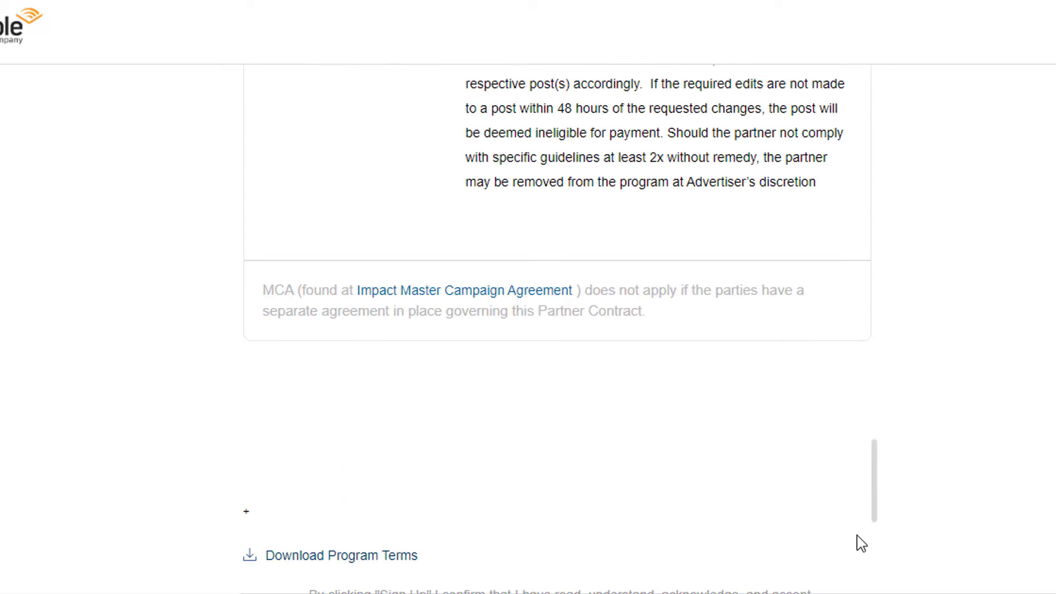
{"action": "scroll", "coordinate": [550, 330], "scroll_direction": "down", "scroll_amount": 2}
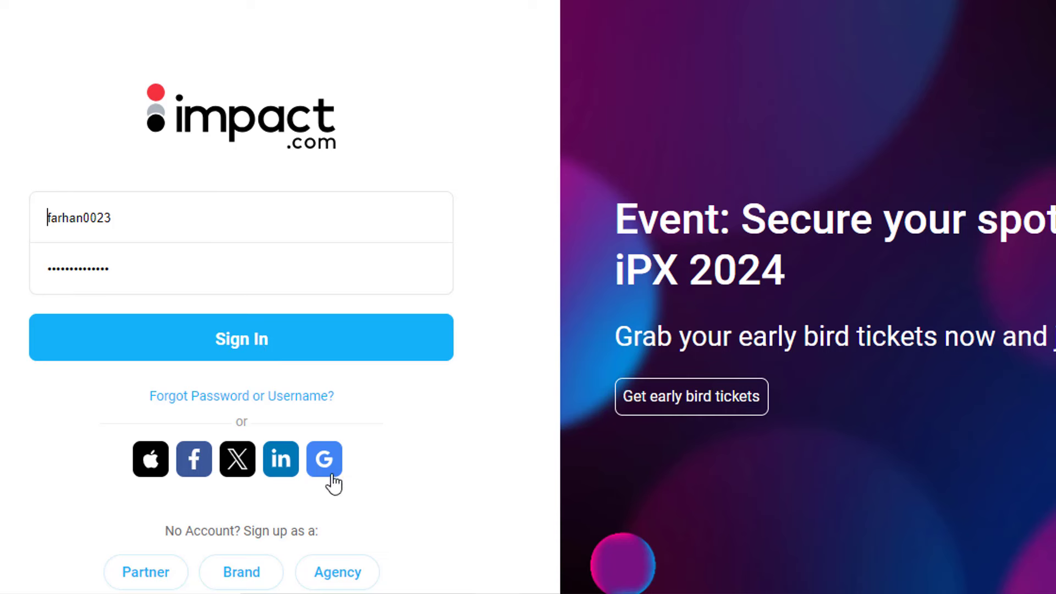
Sign in to impact.com with the prefilled credentials and dismiss the browser's notification request
{"action": "left_click", "coordinate": [284, 345]}
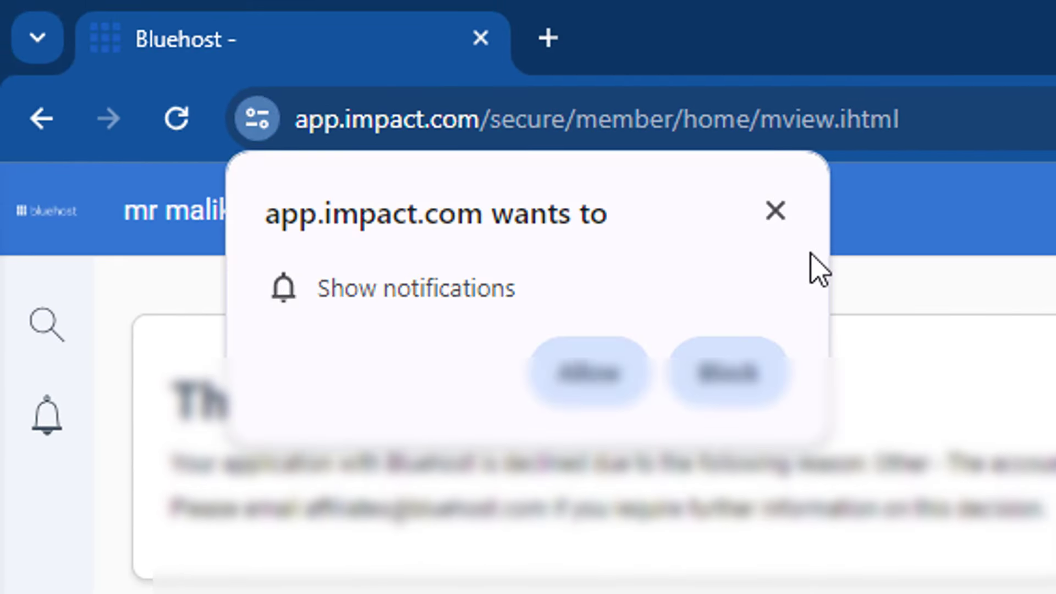
{"action": "left_click", "coordinate": [776, 210]}
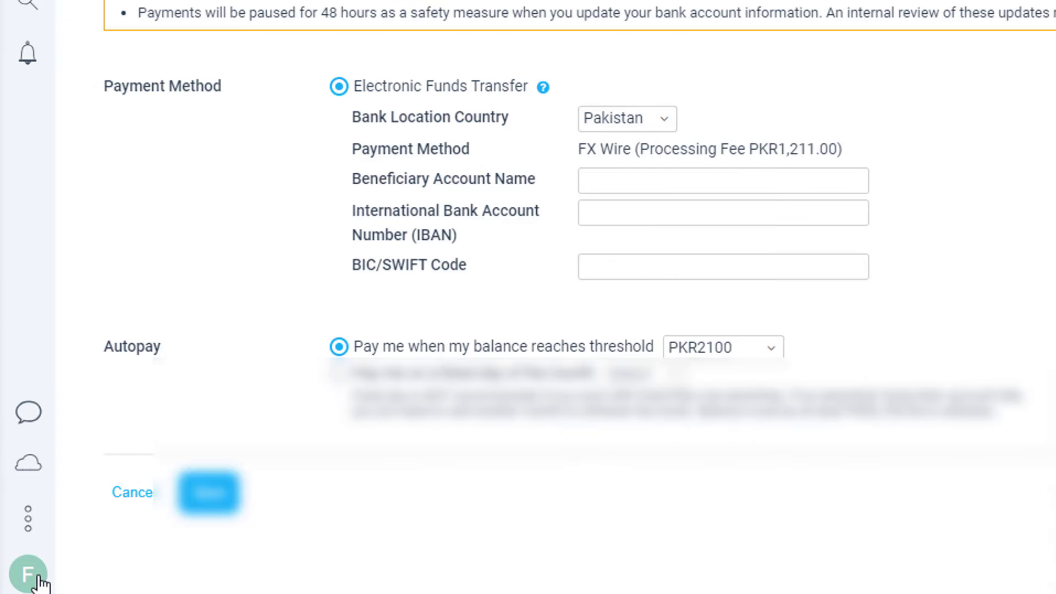
Check the profile options, then open the impact.com account's Settings
{"action": "left_click", "coordinate": [38, 577]}
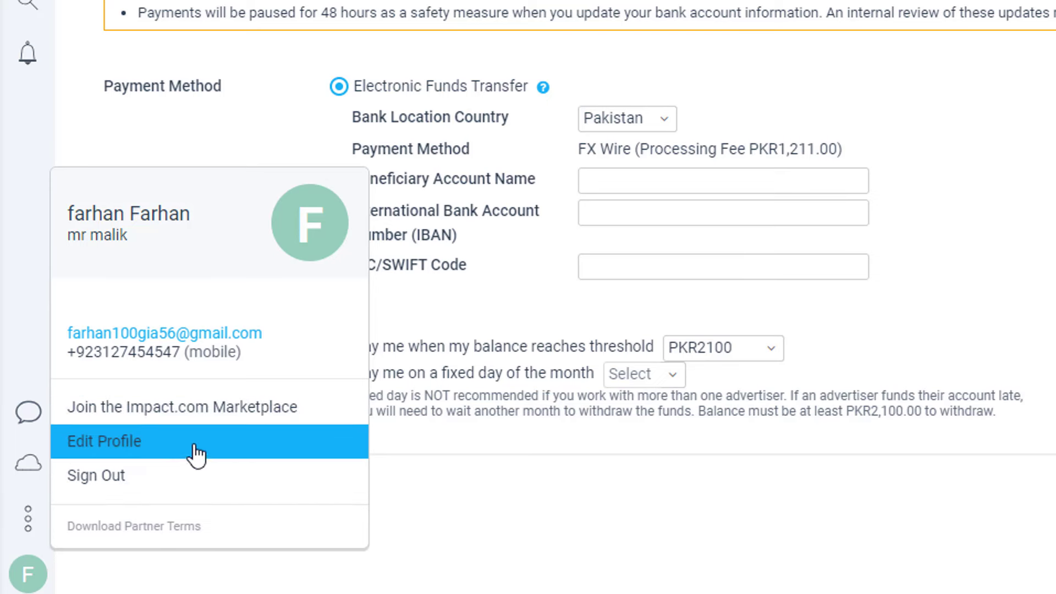
{"action": "left_click", "coordinate": [39, 516]}
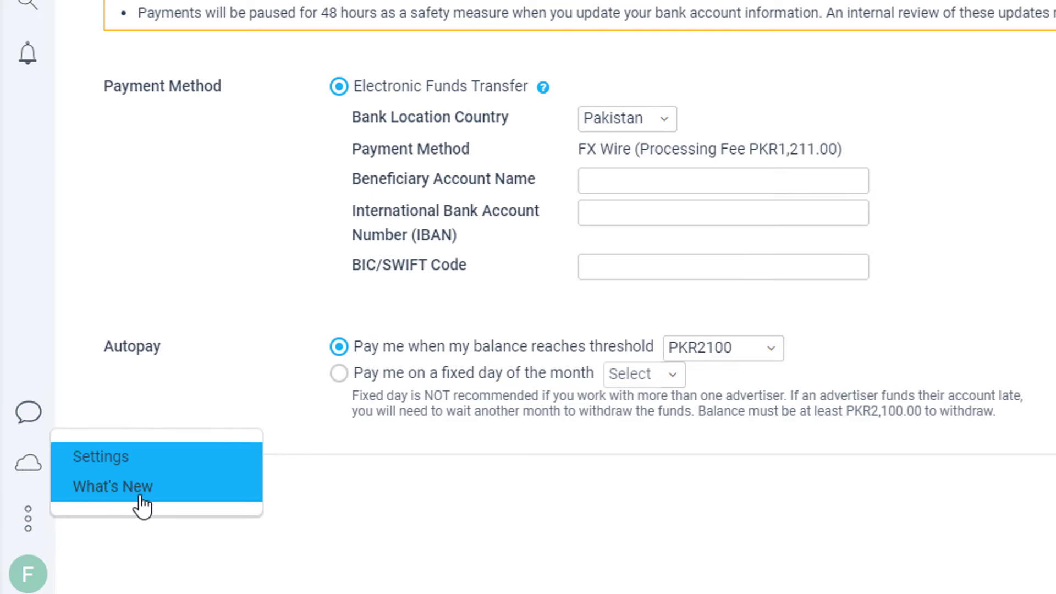
{"action": "left_click", "coordinate": [135, 468]}
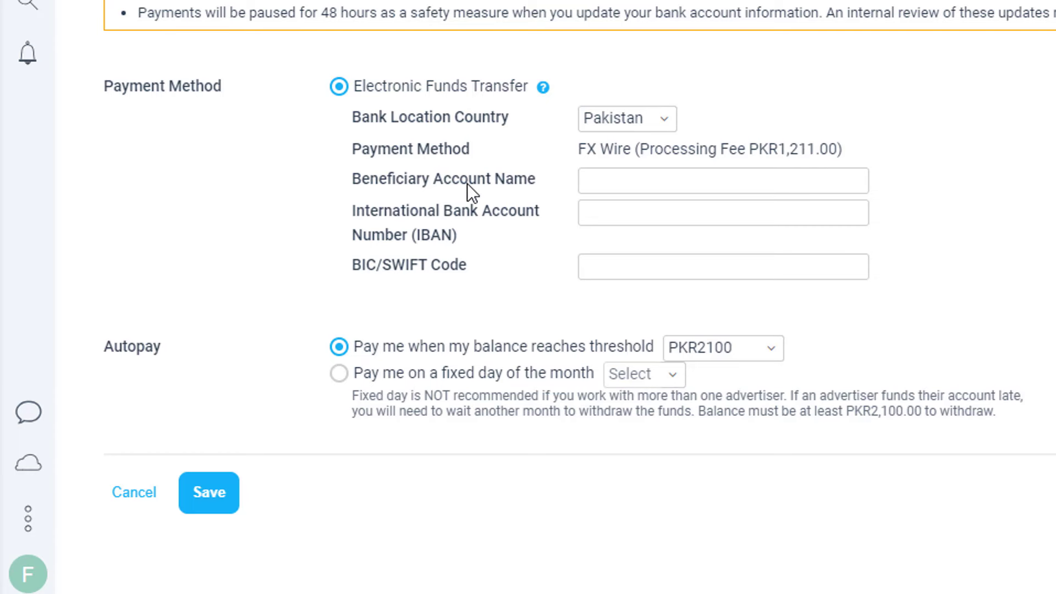
Examine the Beneficiary Account Name and IBAN fields of the Electronic Funds Transfer payment method
{"action": "left_click", "coordinate": [614, 188]}
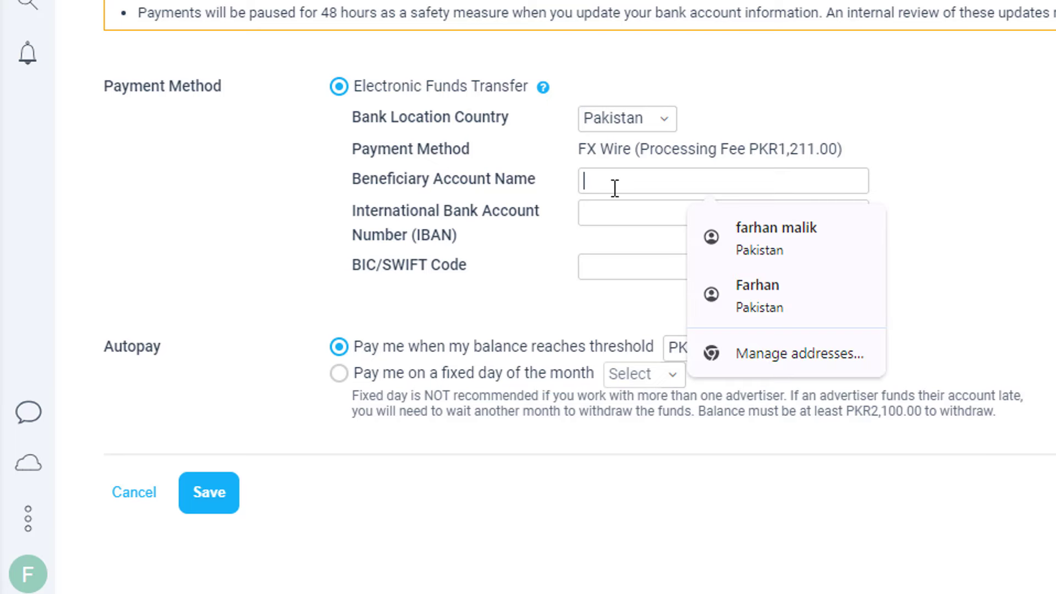
{"action": "left_click", "coordinate": [540, 264]}
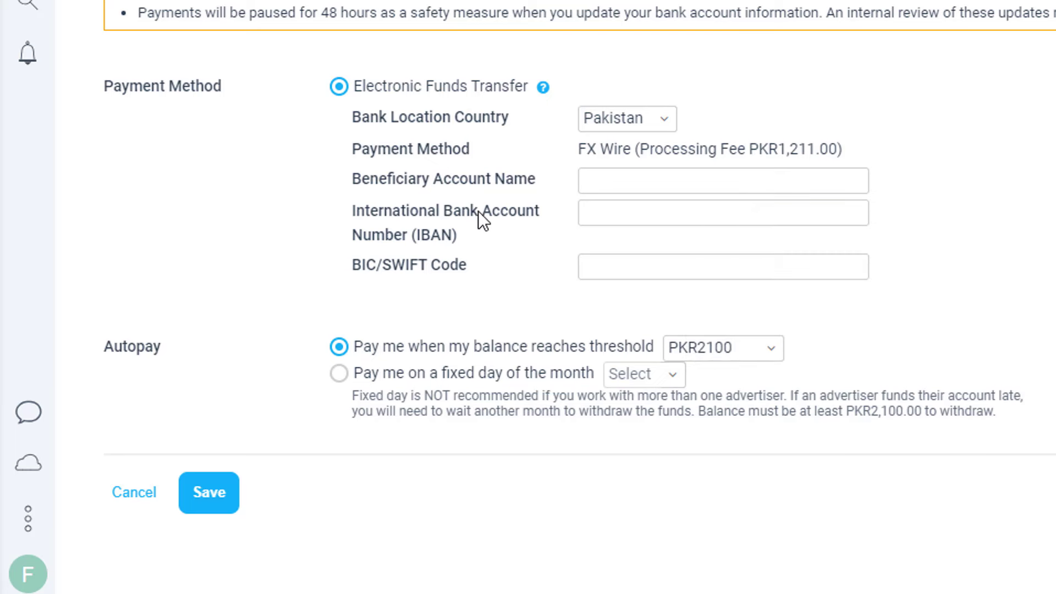
{"action": "left_click", "coordinate": [596, 211]}
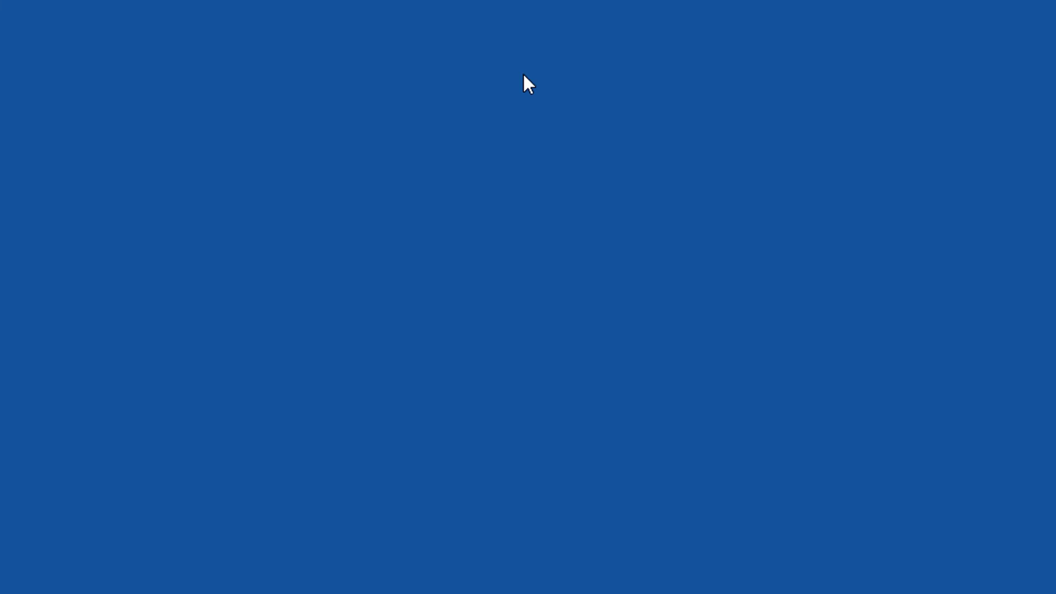
Search Google for allied bank
{"action": "left_click", "coordinate": [594, 280]}
{"action": "type", "text": "a"}
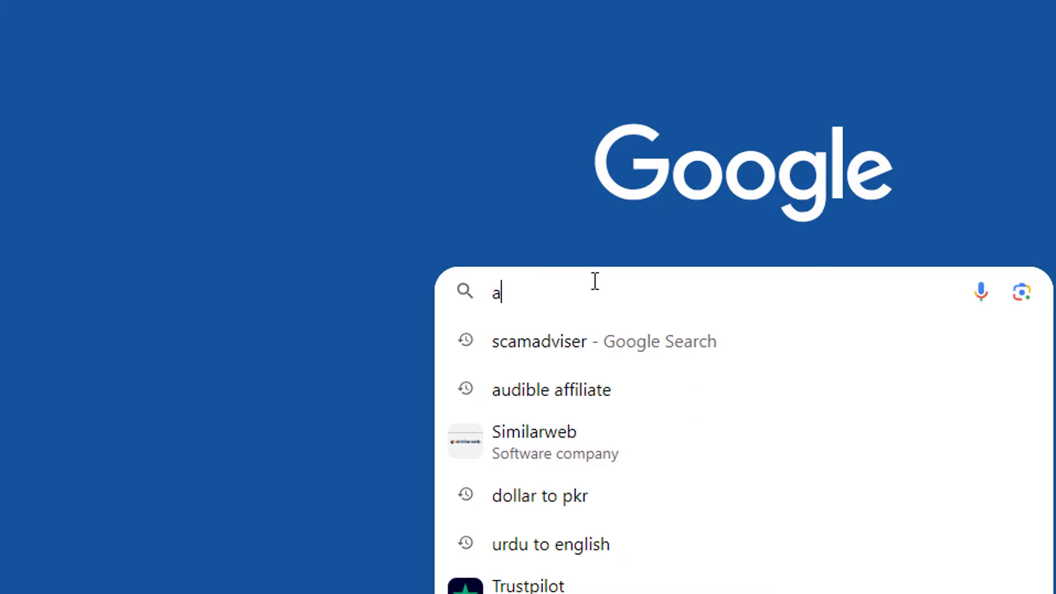
{"action": "type", "text": "laid"}
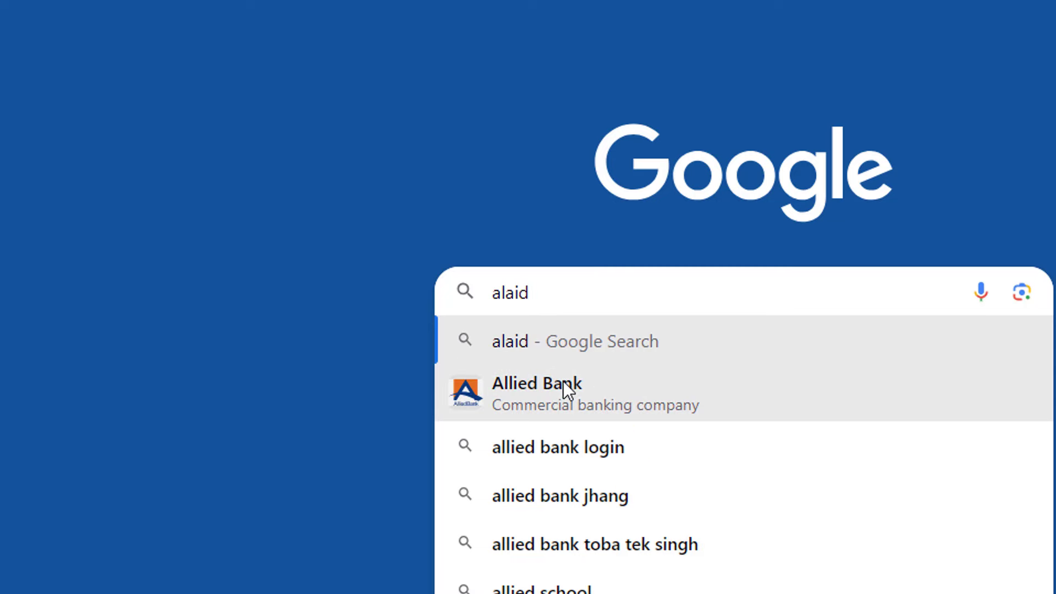
{"action": "key", "text": "Down"}
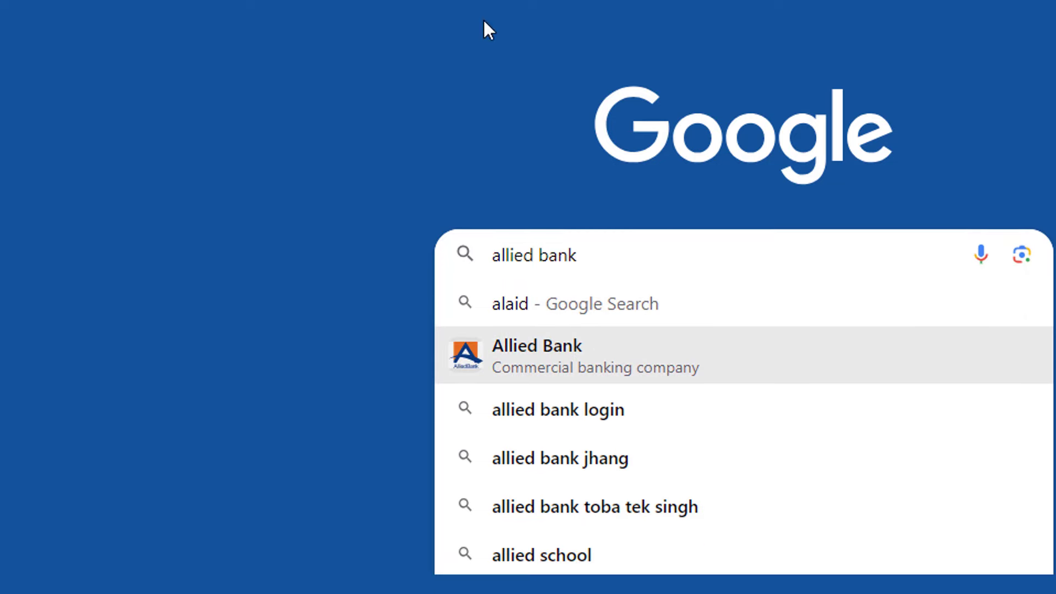
{"action": "key", "text": "Return"}
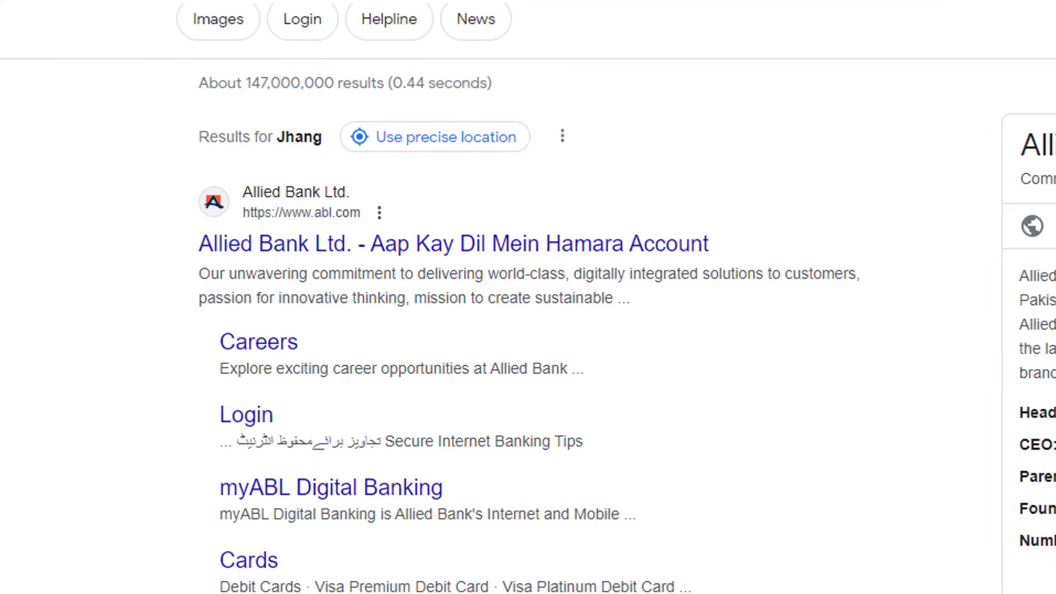
Decline the precise-location request and extend the Google search to allied bank swift code
{"action": "left_click", "coordinate": [348, 3]}
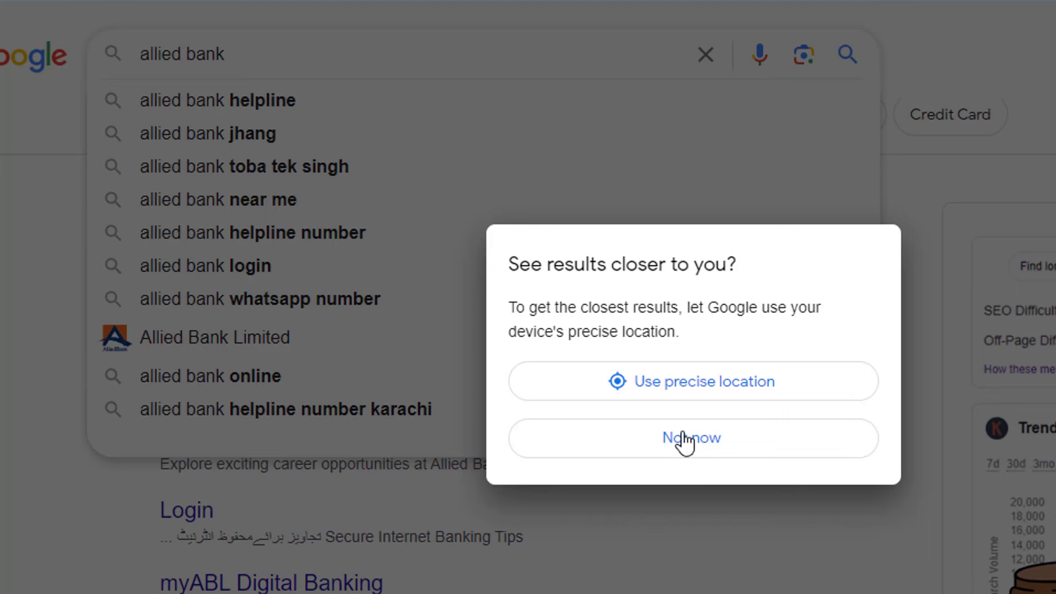
{"action": "left_click", "coordinate": [685, 438]}
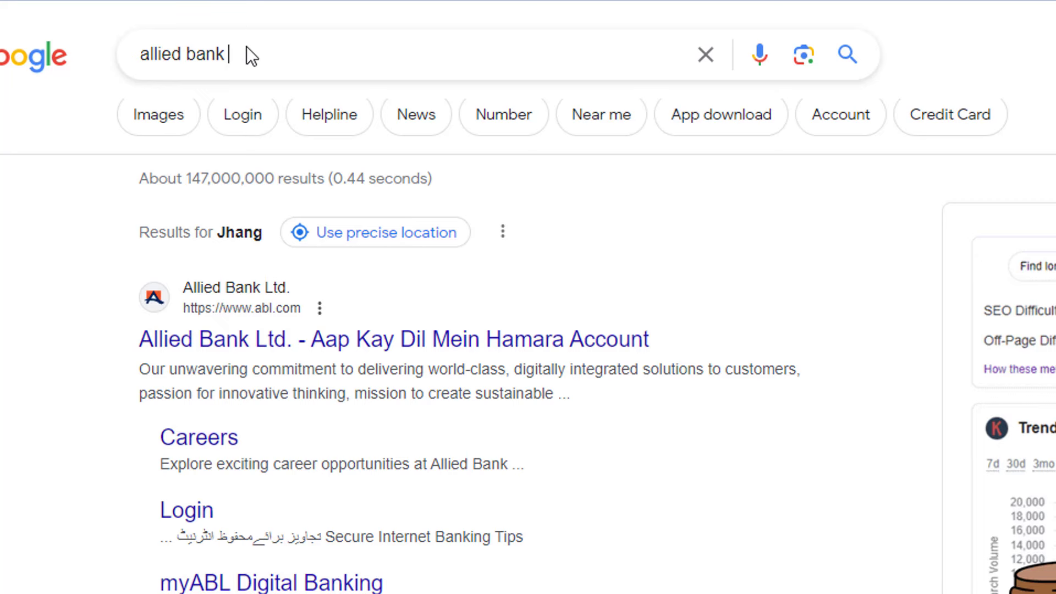
{"action": "type", "text": "sw"}
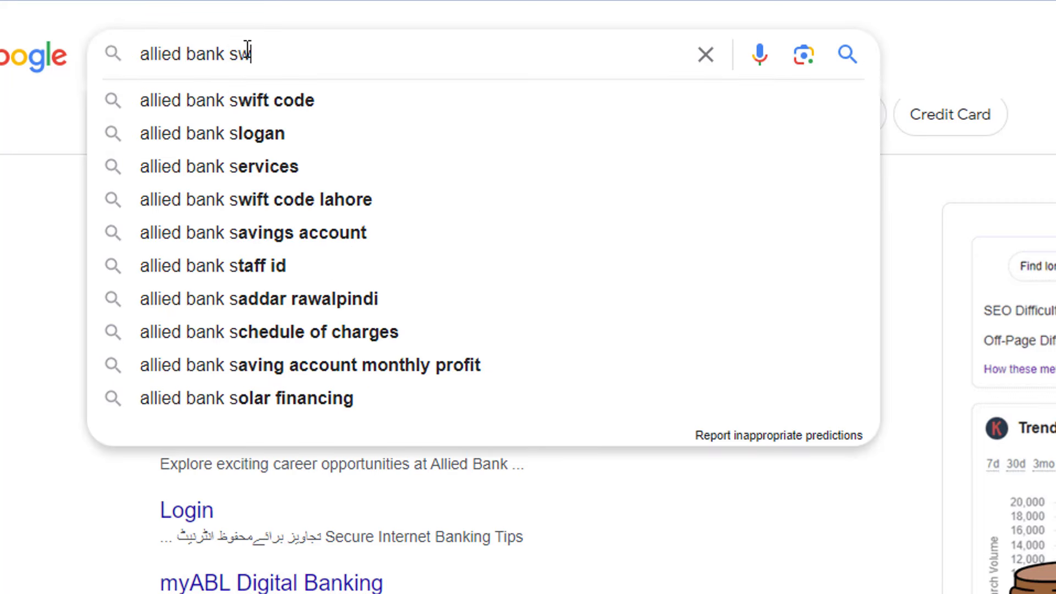
{"action": "type", "text": "9ift"}
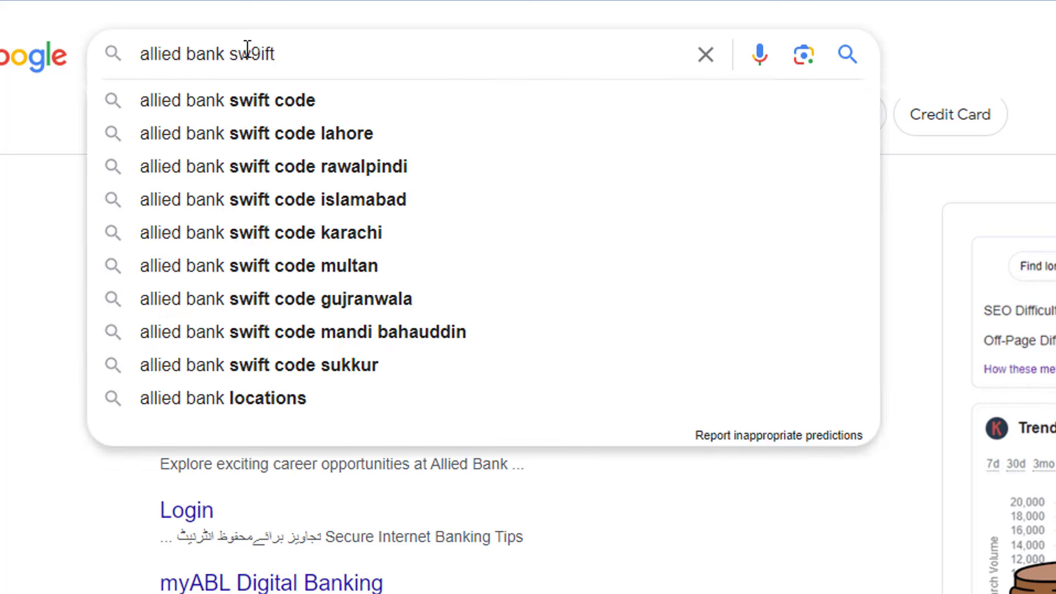
{"action": "key", "text": "BackSpace"}
{"action": "key", "text": "BackSpace"}
{"action": "key", "text": "BackSpace"}
{"action": "key", "text": "BackSpace"}
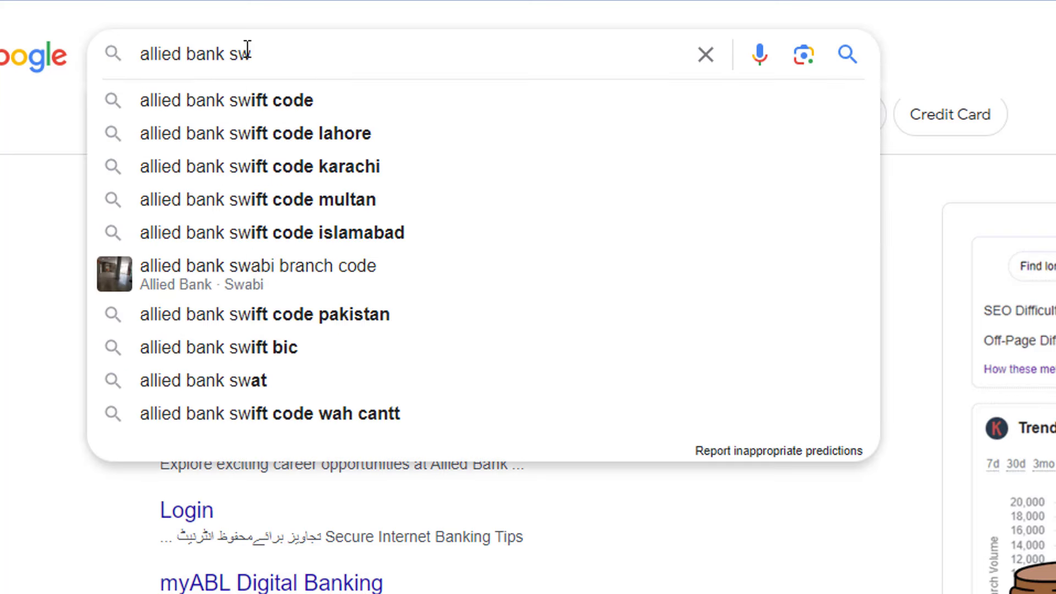
{"action": "type", "text": "ift"}
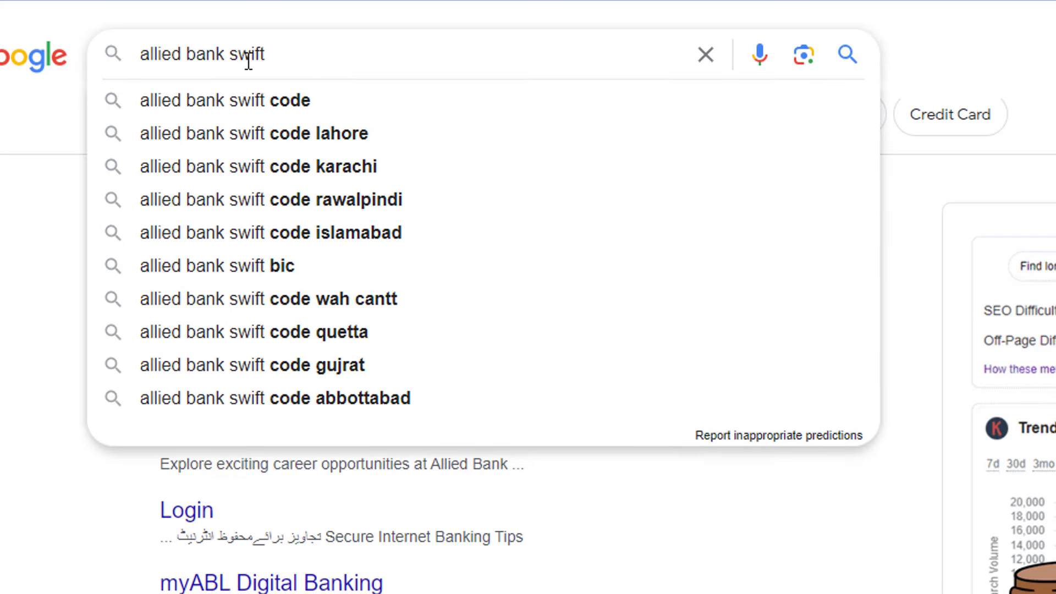
{"action": "left_click", "coordinate": [270, 103]}
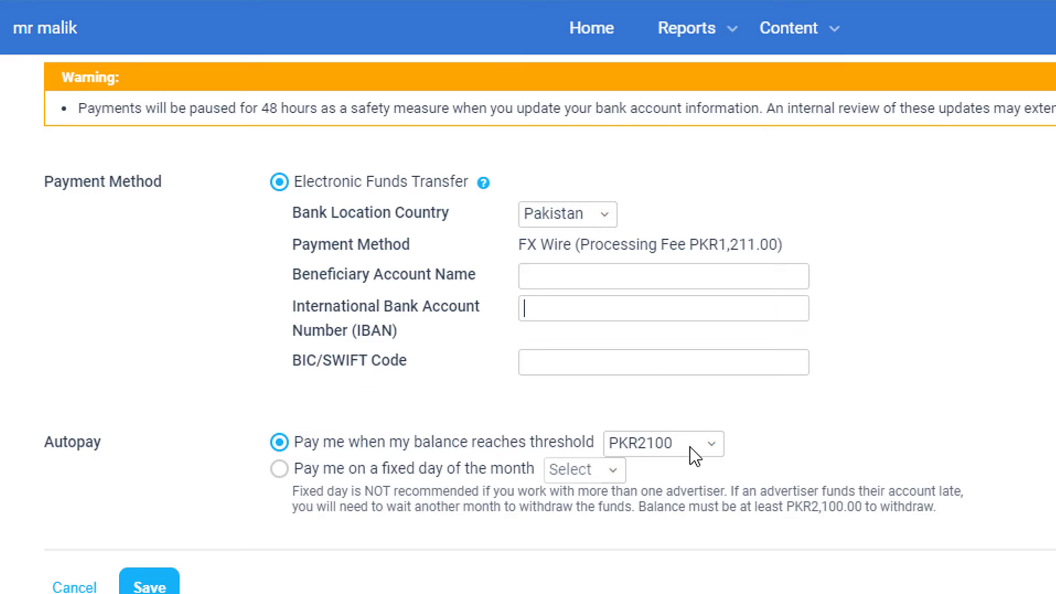
Set the Autopay balance threshold on the impact.com payment form to PKR569250
{"action": "left_click", "coordinate": [713, 443]}
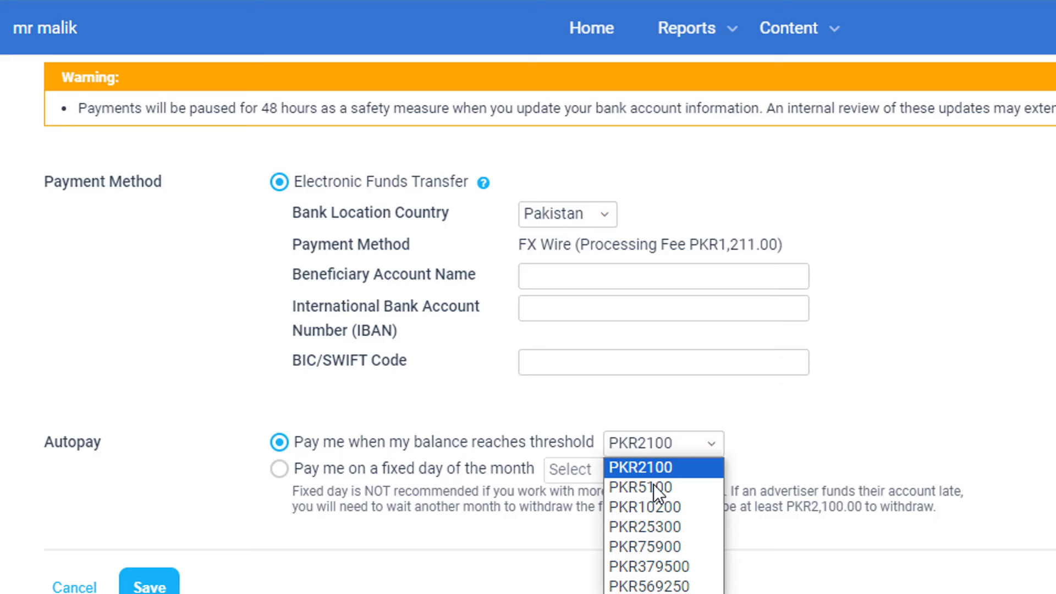
{"action": "left_click", "coordinate": [668, 529]}
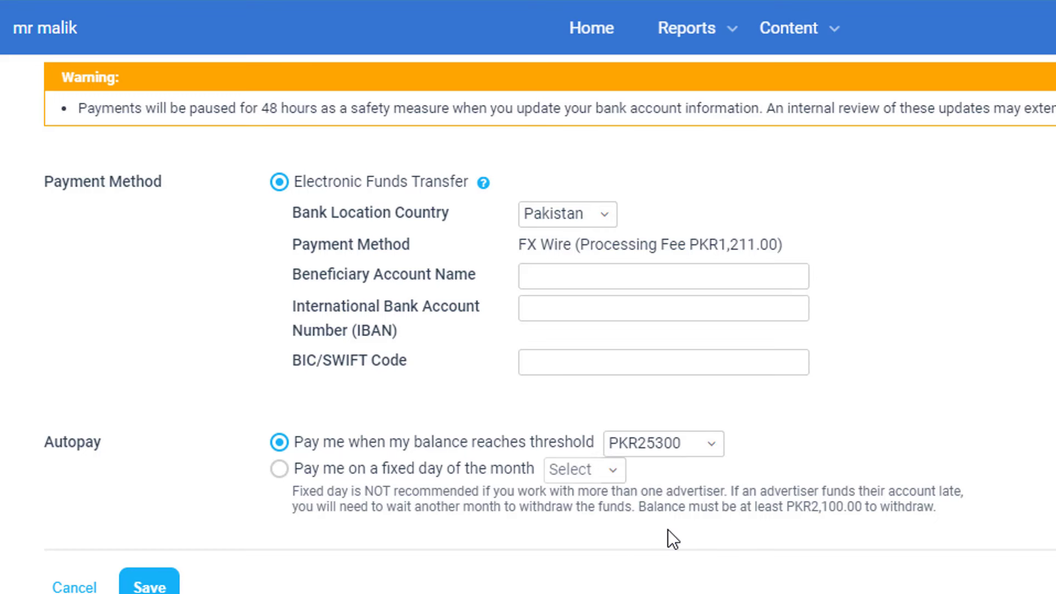
{"action": "left_click", "coordinate": [701, 449]}
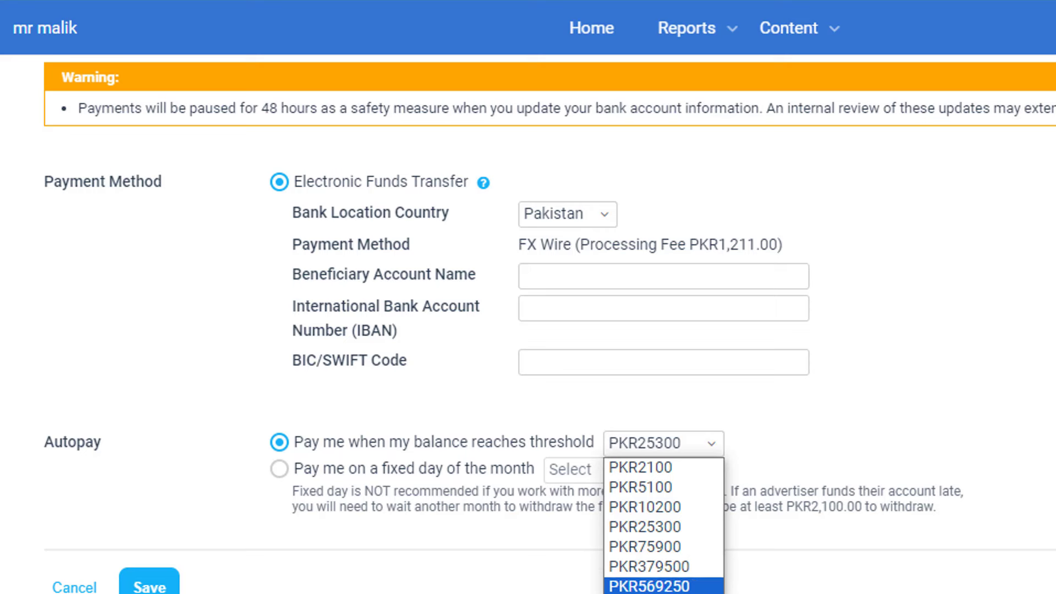
{"action": "left_click", "coordinate": [722, 586]}
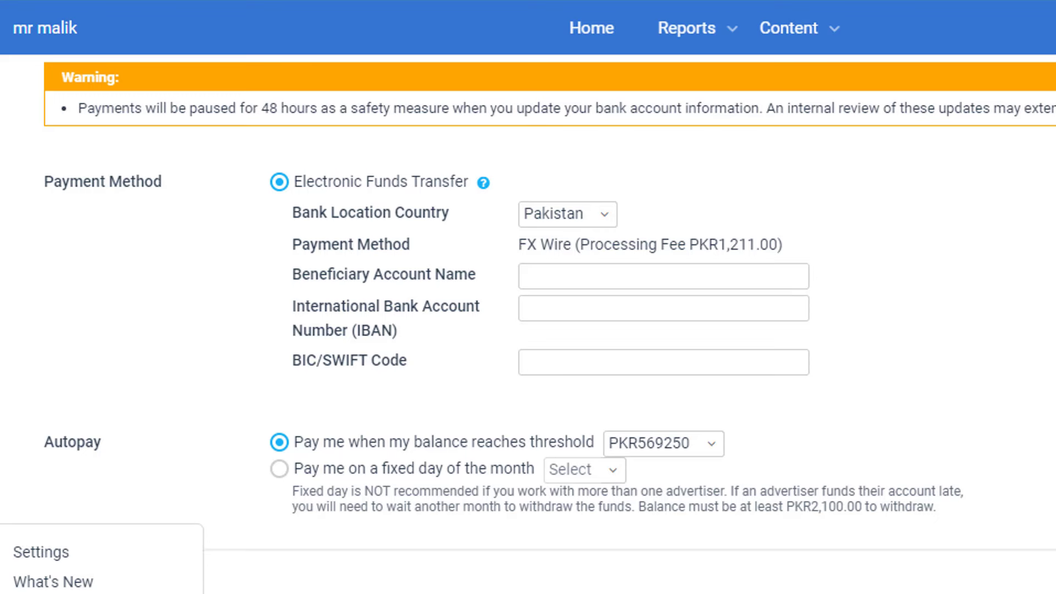
Check the Join the Impact.com Marketplace invitation in the profile options and dismiss it without starting an application
{"action": "left_click", "coordinate": [14, 586]}
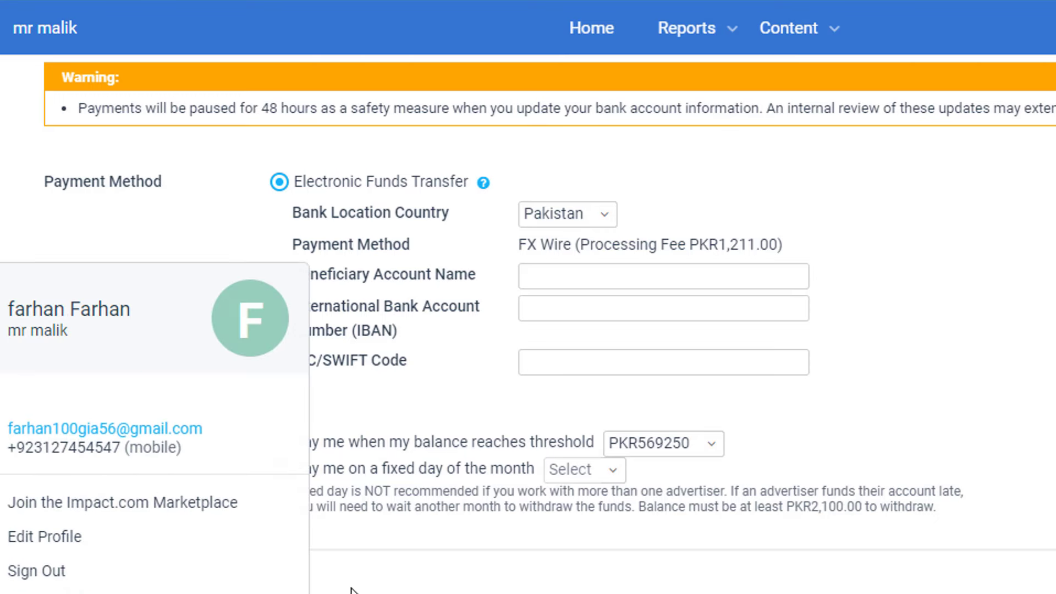
{"action": "left_click", "coordinate": [220, 520]}
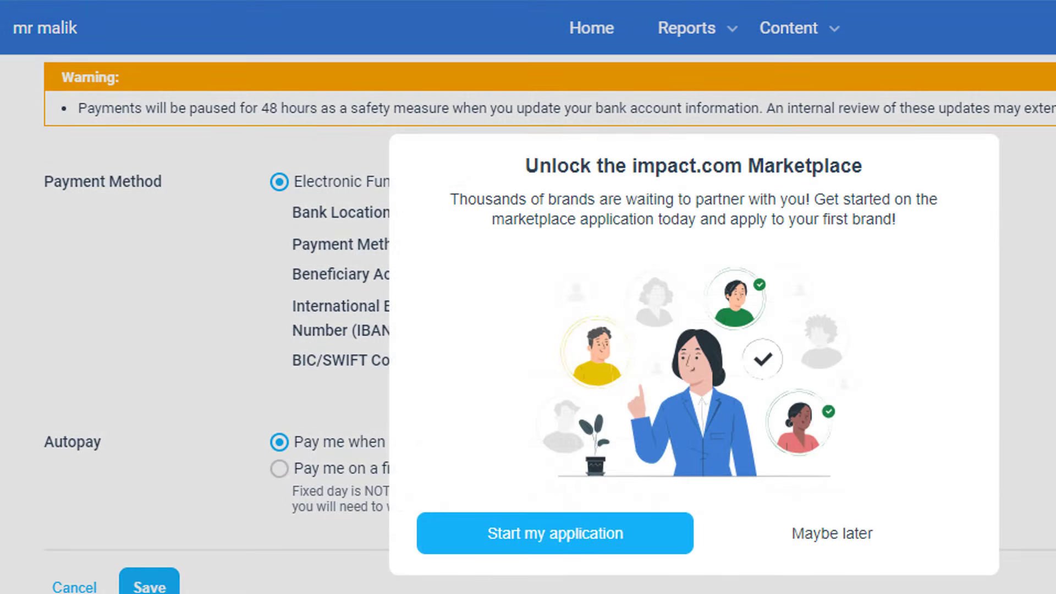
{"action": "left_click", "coordinate": [731, 516]}
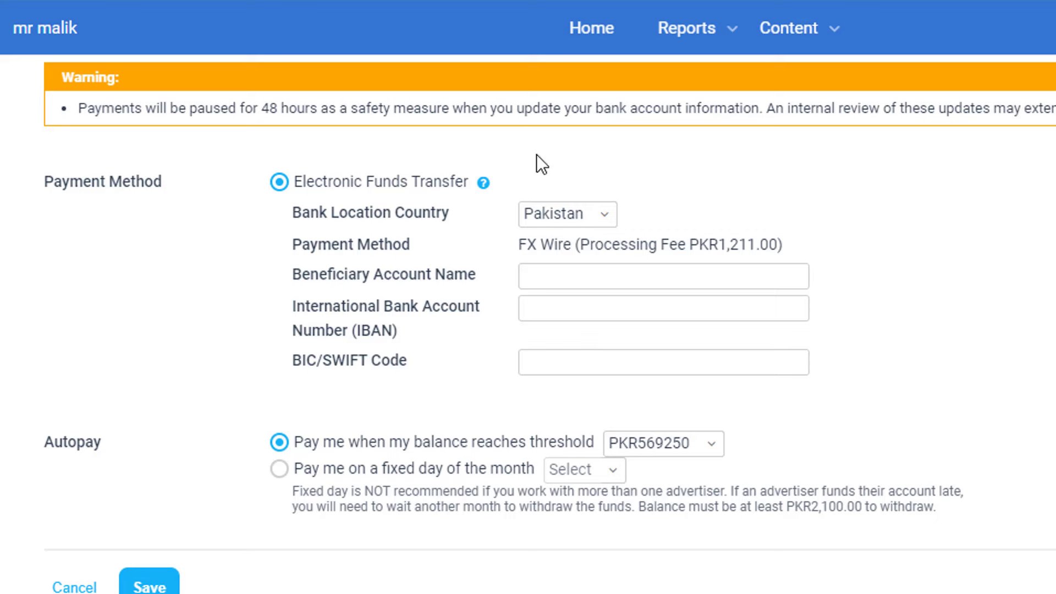
Open a new browser tab and bring up Facebook's search results for audible
{"action": "key", "text": "ctrl+t"}
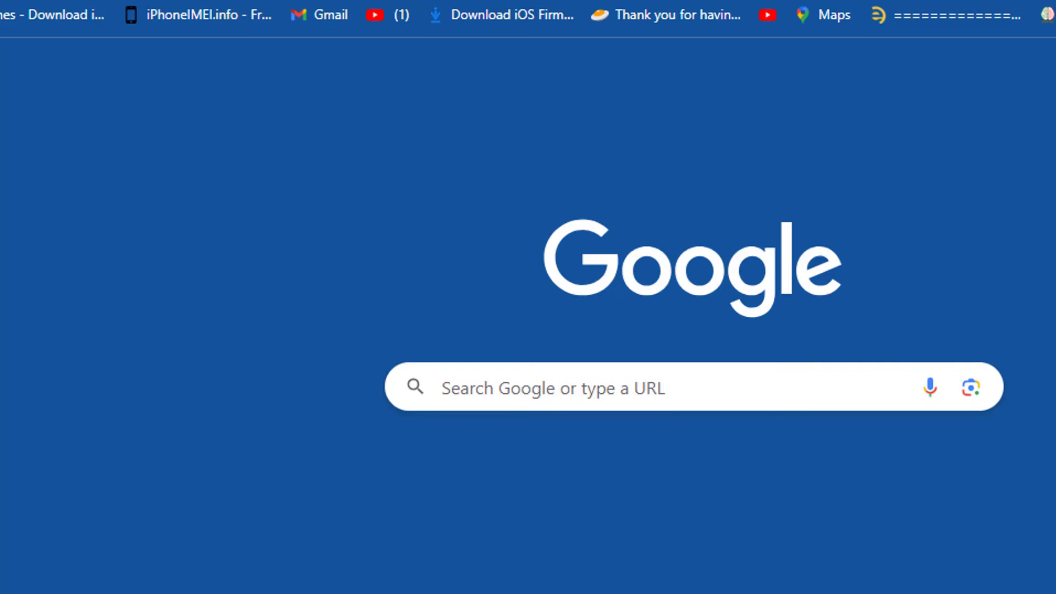
{"action": "left_click", "coordinate": [617, 402]}
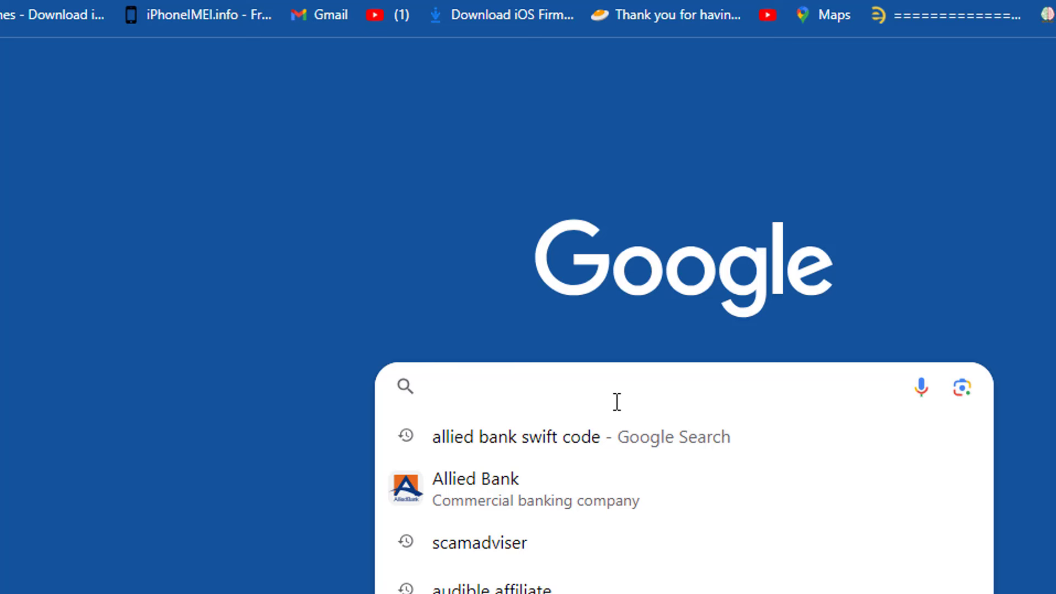
{"action": "type", "text": "f"}
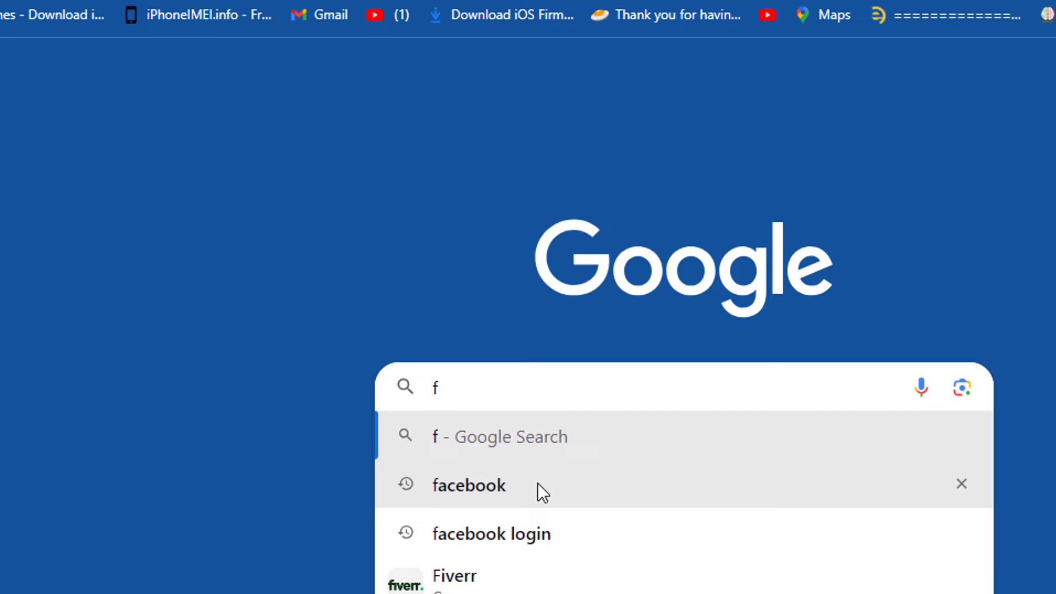
{"action": "key", "text": "Return"}
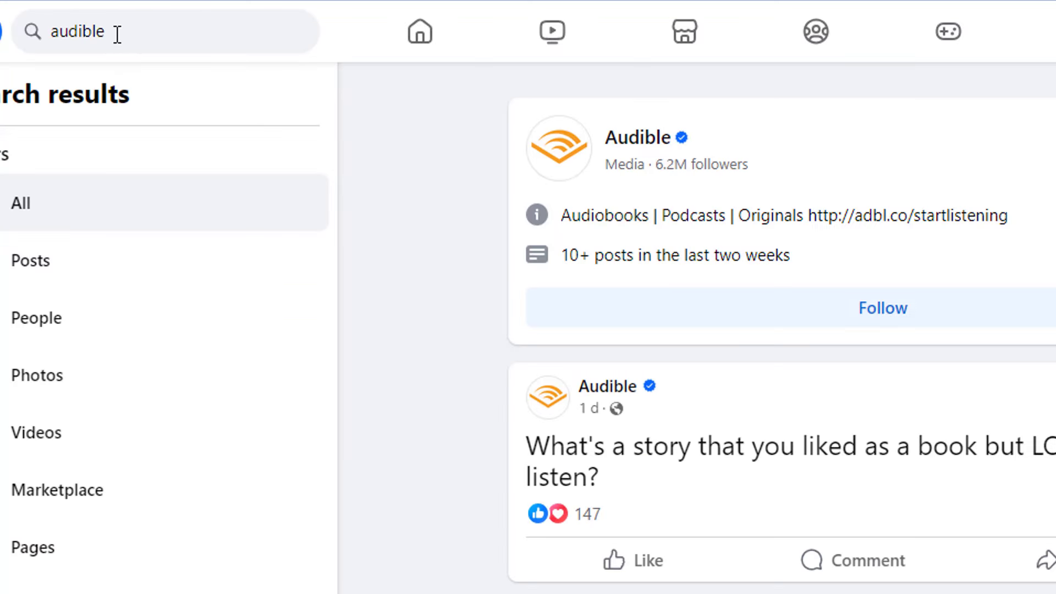
Look through Facebook's audible search results, including the search suggestions, Audible's page entry and its recent posts
{"action": "left_click", "coordinate": [118, 34]}
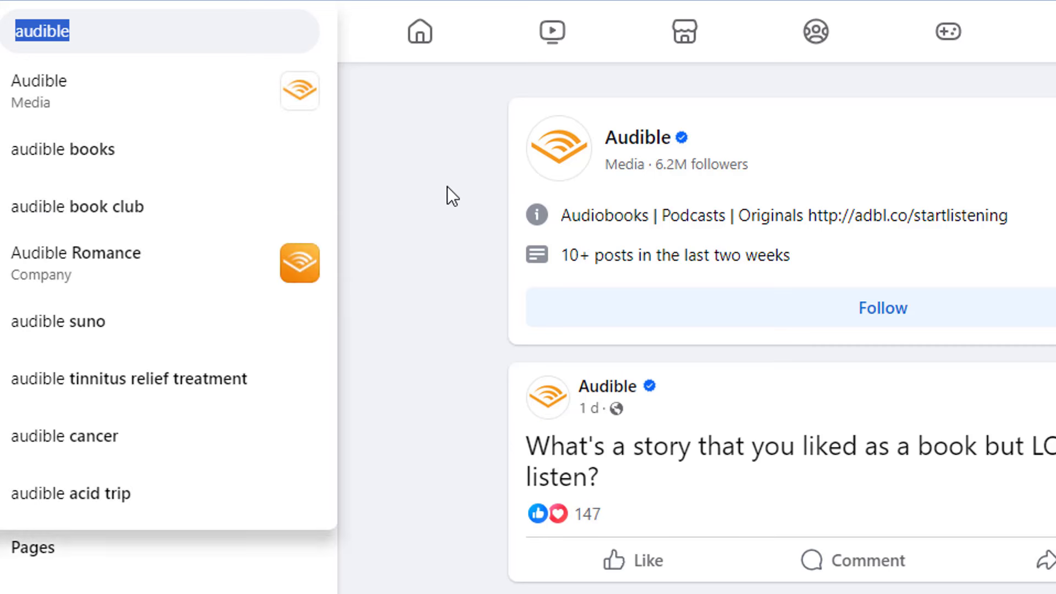
{"action": "left_click", "coordinate": [406, 178]}
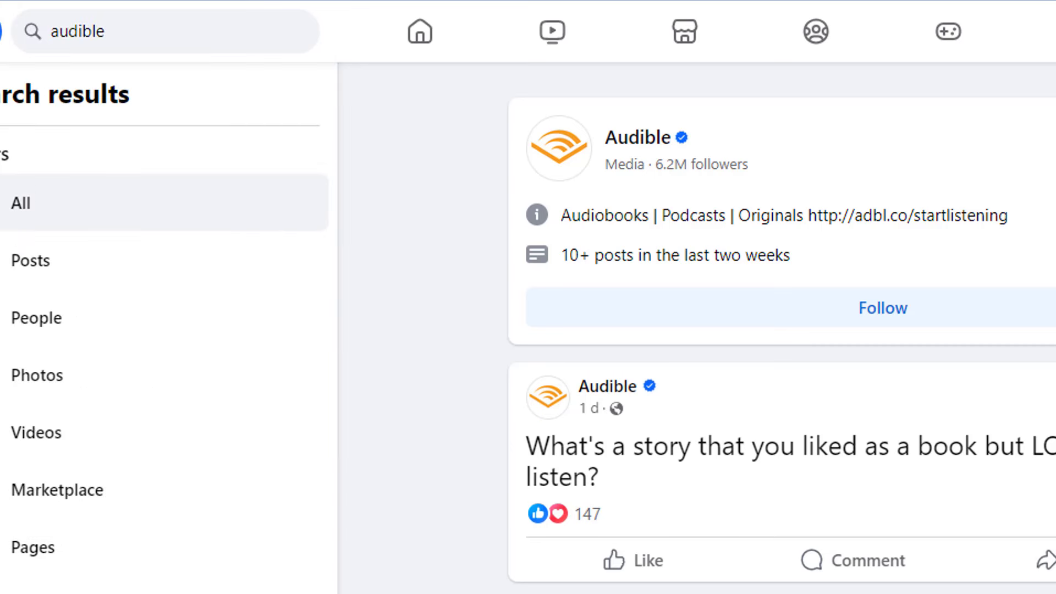
{"action": "scroll", "coordinate": [781, 330], "scroll_direction": "down", "scroll_amount": 5}
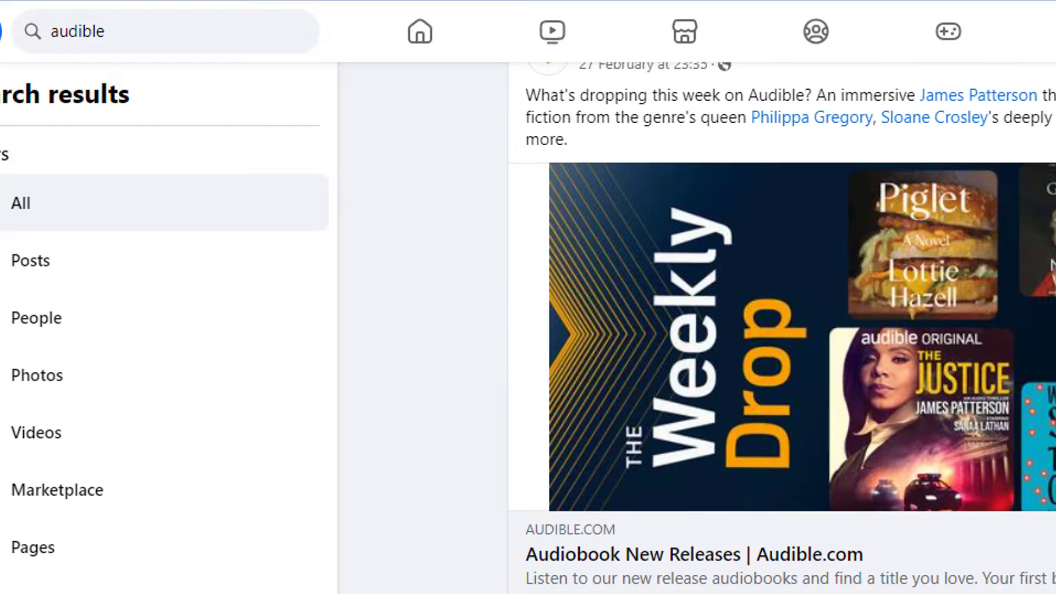
{"action": "scroll", "coordinate": [781, 327], "scroll_direction": "down", "scroll_amount": 20}
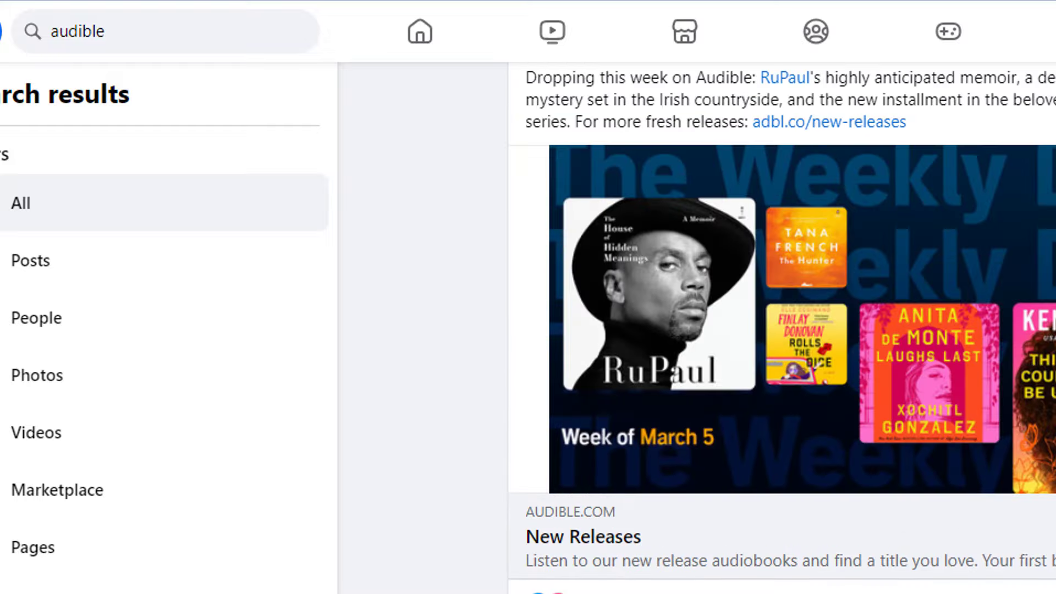
{"action": "scroll", "coordinate": [781, 330], "scroll_direction": "down", "scroll_amount": 15}
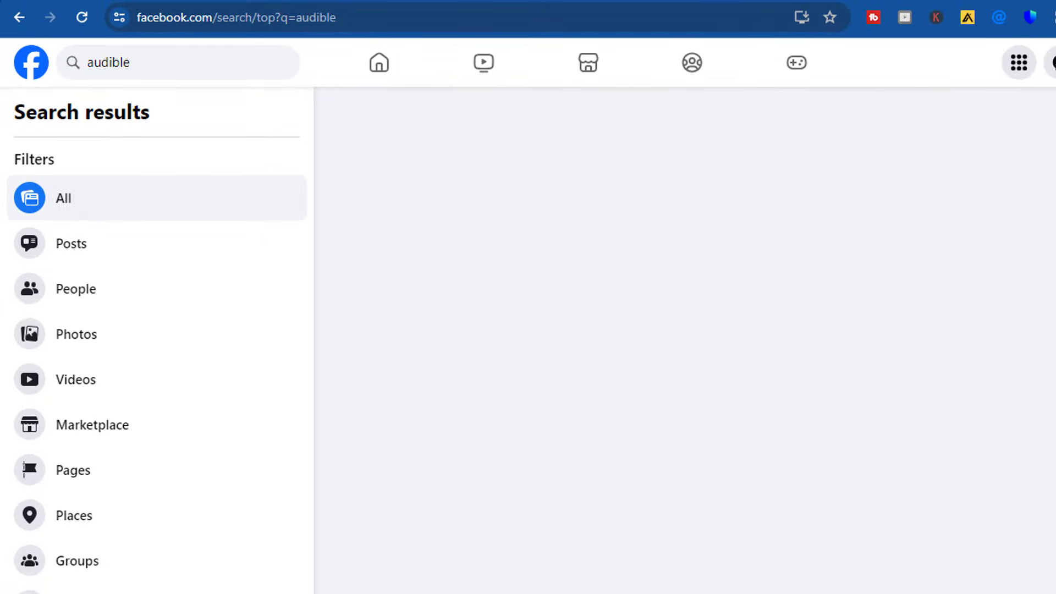
{"action": "scroll", "coordinate": [781, 330], "scroll_direction": "up", "scroll_amount": 7}
{"action": "scroll", "coordinate": [781, 330], "scroll_direction": "down", "scroll_amount": 7}
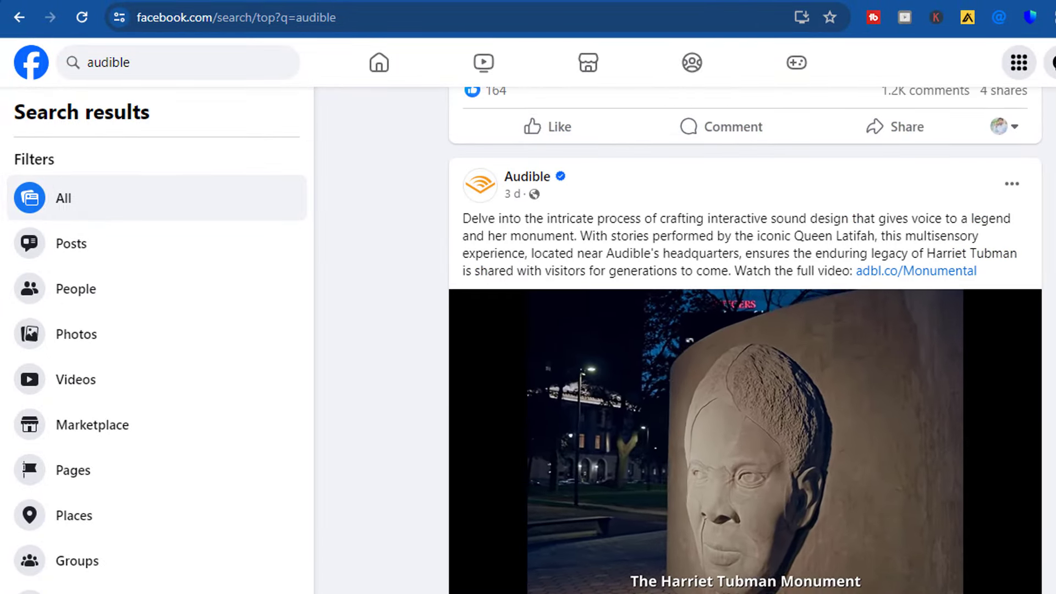
{"action": "scroll", "coordinate": [745, 341], "scroll_direction": "up", "scroll_amount": 20}
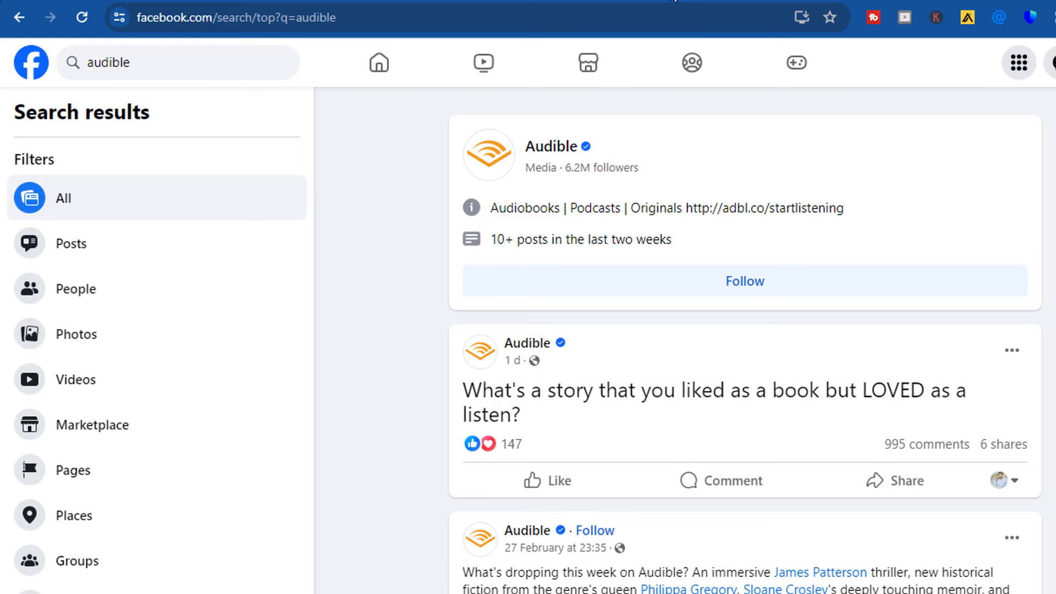
Search Google for medium login in a new tab and open Medium's site from the Sign in result
{"action": "key", "text": "ctrl+t"}
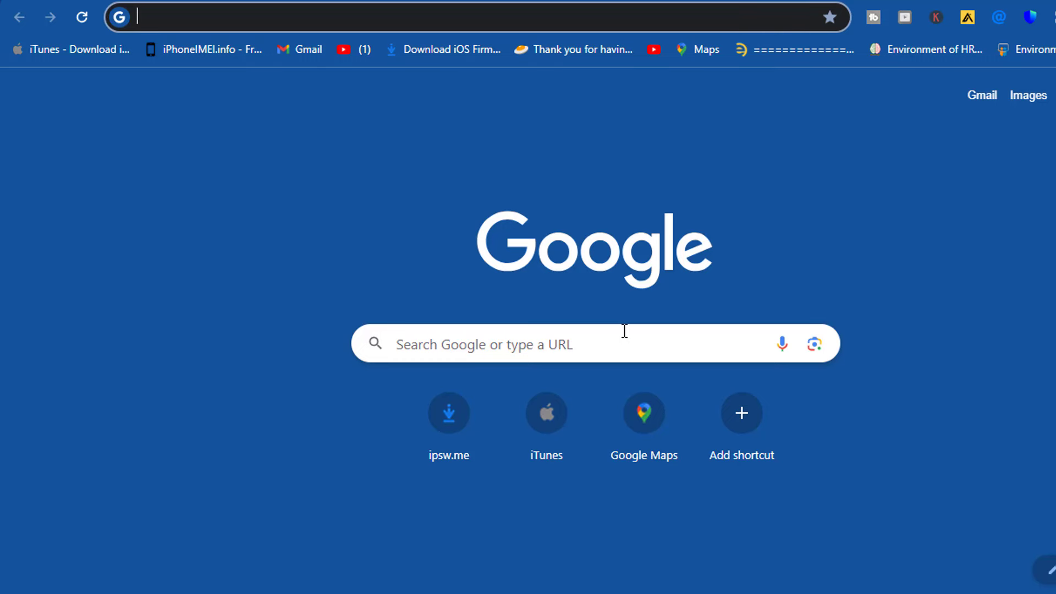
{"action": "left_click", "coordinate": [570, 341]}
{"action": "type", "text": "mded"}
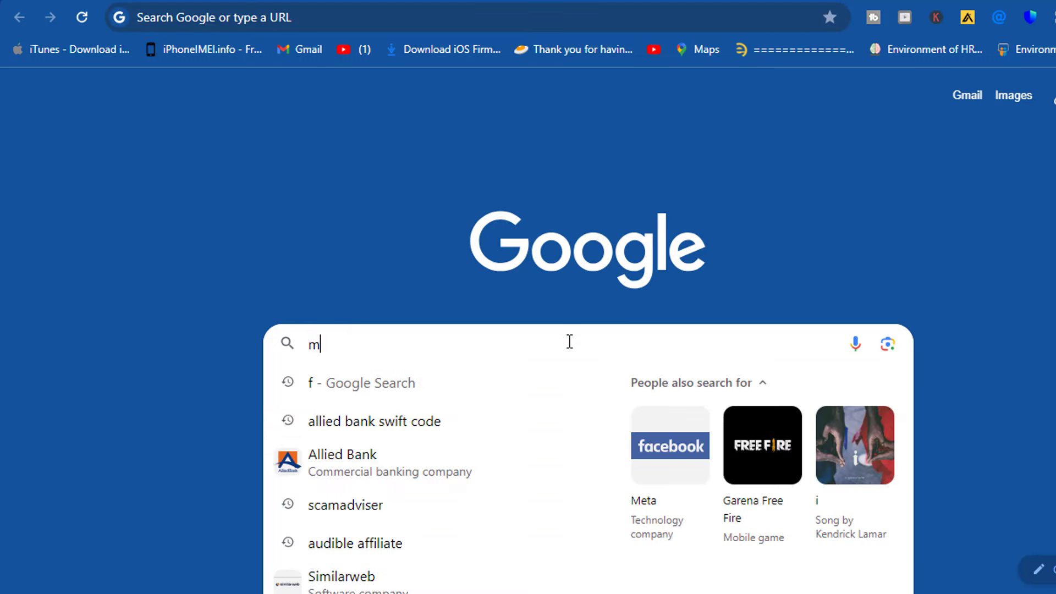
{"action": "key", "text": "BackSpace"}
{"action": "key", "text": "BackSpace"}
{"action": "key", "text": "BackSpace"}
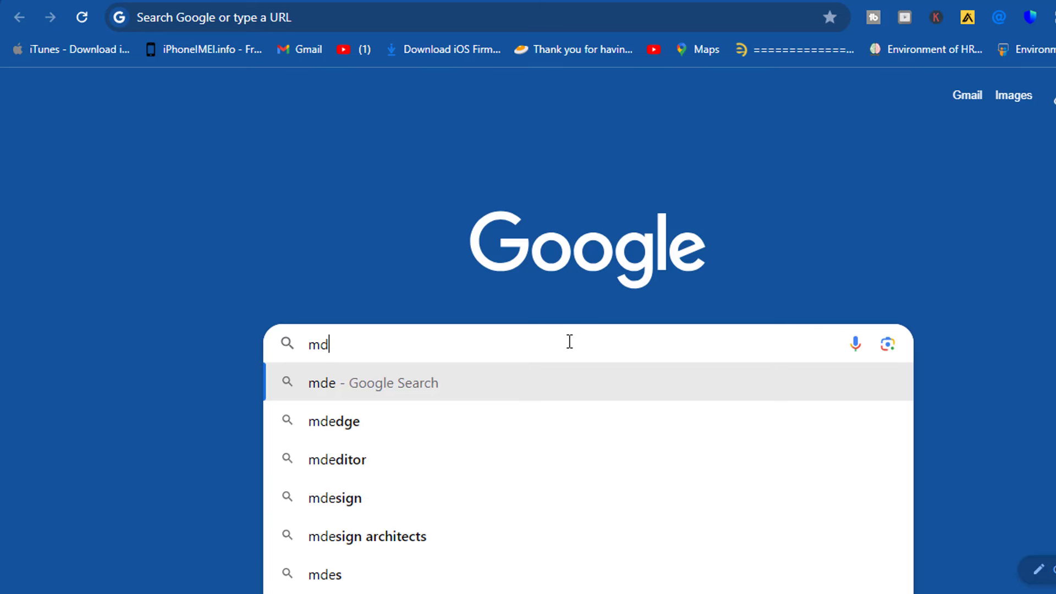
{"action": "type", "text": "edium"}
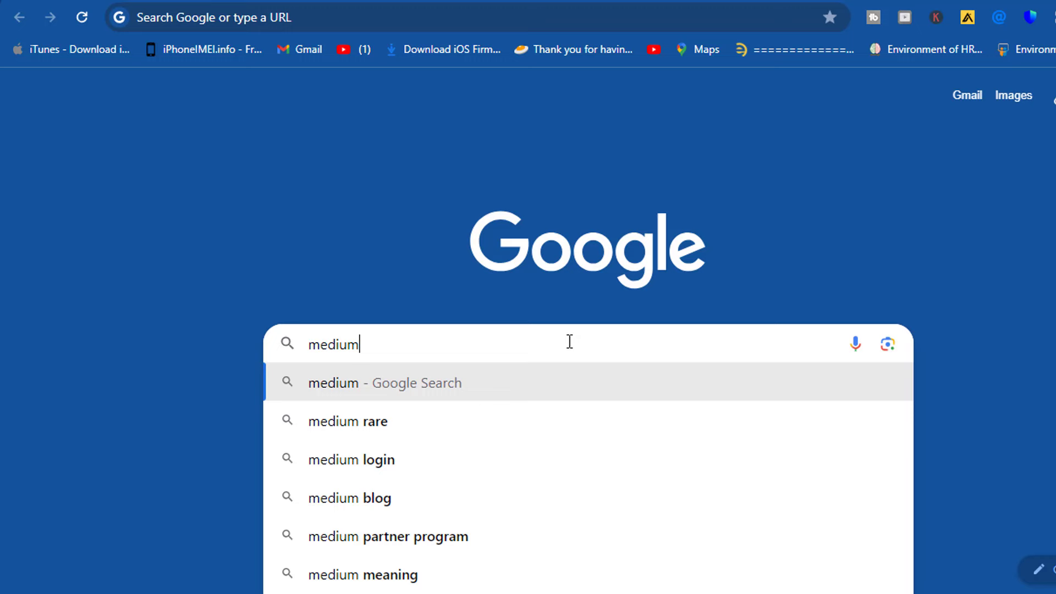
{"action": "left_click", "coordinate": [384, 471]}
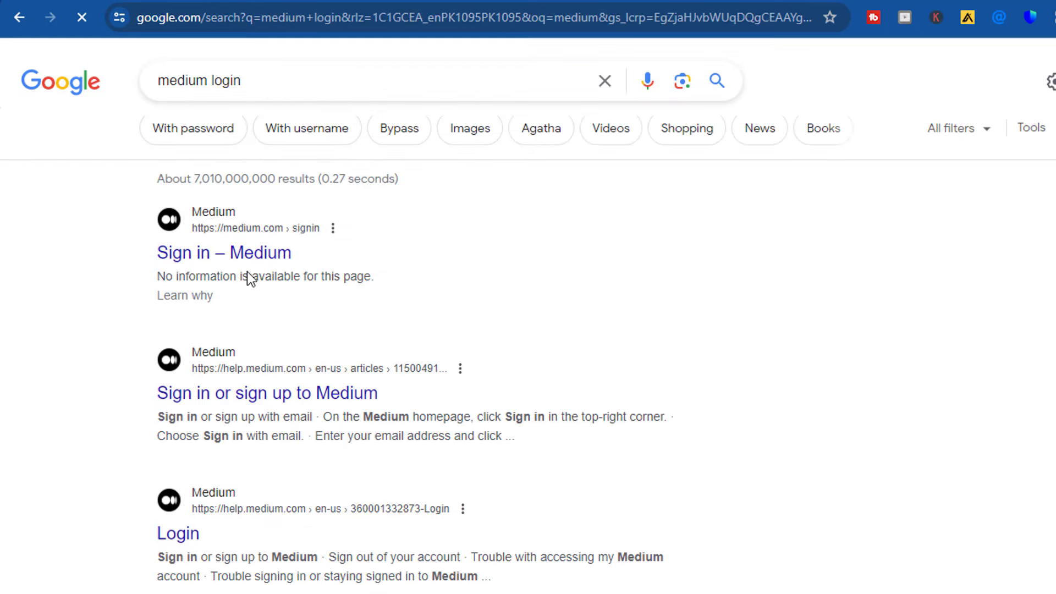
{"action": "left_click", "coordinate": [254, 252]}
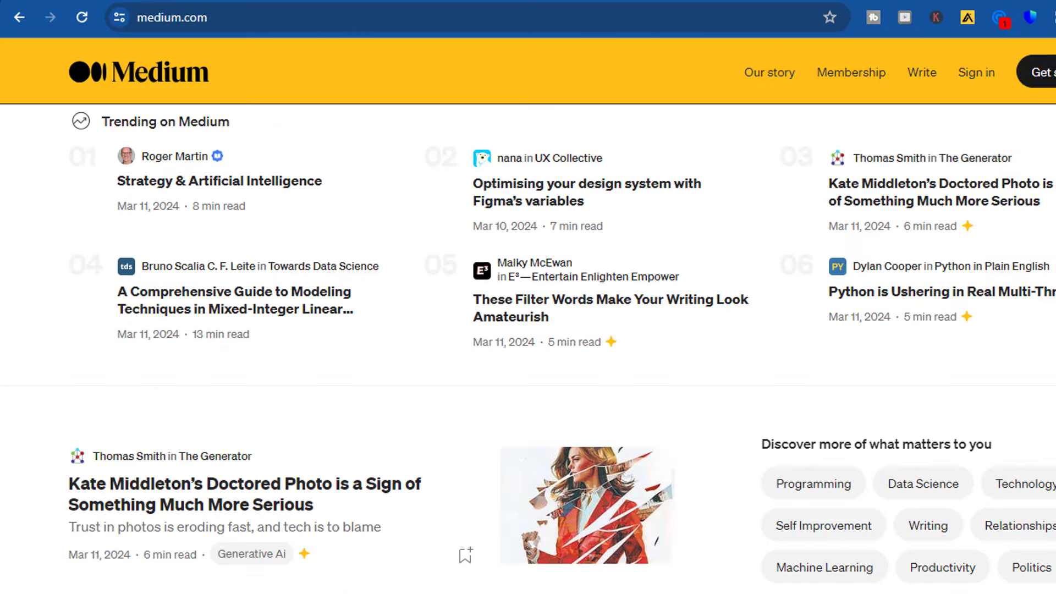
Examine the Medium home page, including its trending stories, article list and suggested topics
{"action": "scroll", "coordinate": [528, 330], "scroll_direction": "down", "scroll_amount": 5}
{"action": "scroll", "coordinate": [528, 330], "scroll_direction": "up", "scroll_amount": 3}
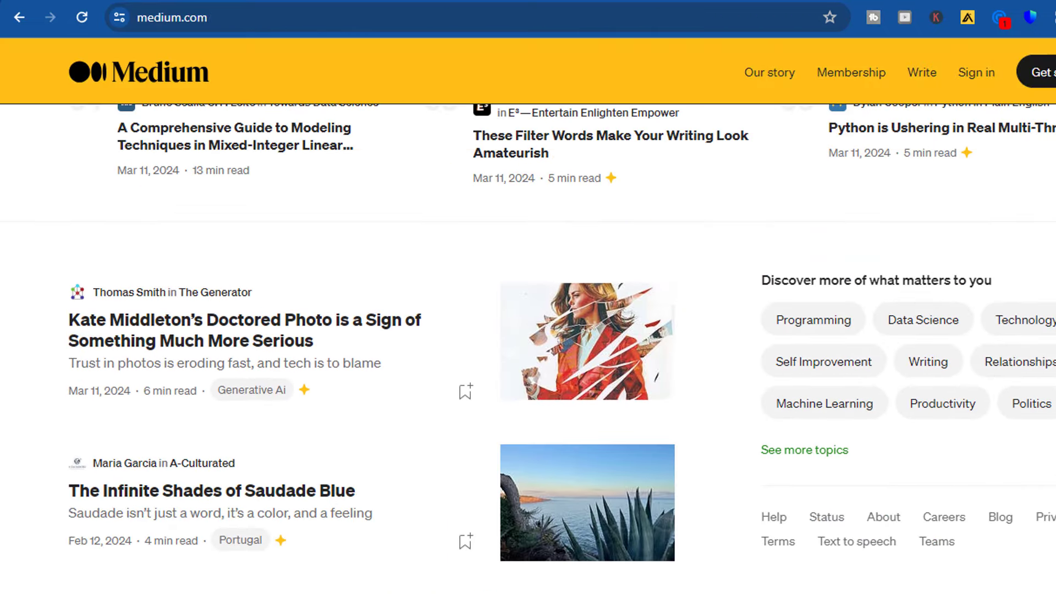
{"action": "scroll", "coordinate": [528, 330], "scroll_direction": "down", "scroll_amount": 15}
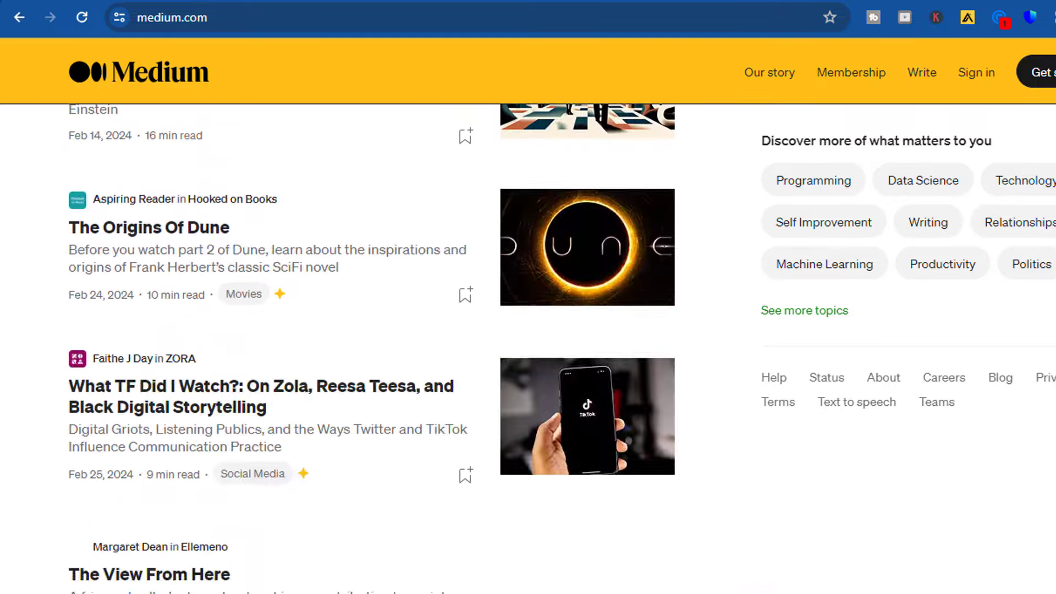
{"action": "scroll", "coordinate": [528, 330], "scroll_direction": "down", "scroll_amount": 2}
{"action": "scroll", "coordinate": [528, 330], "scroll_direction": "up", "scroll_amount": 12}
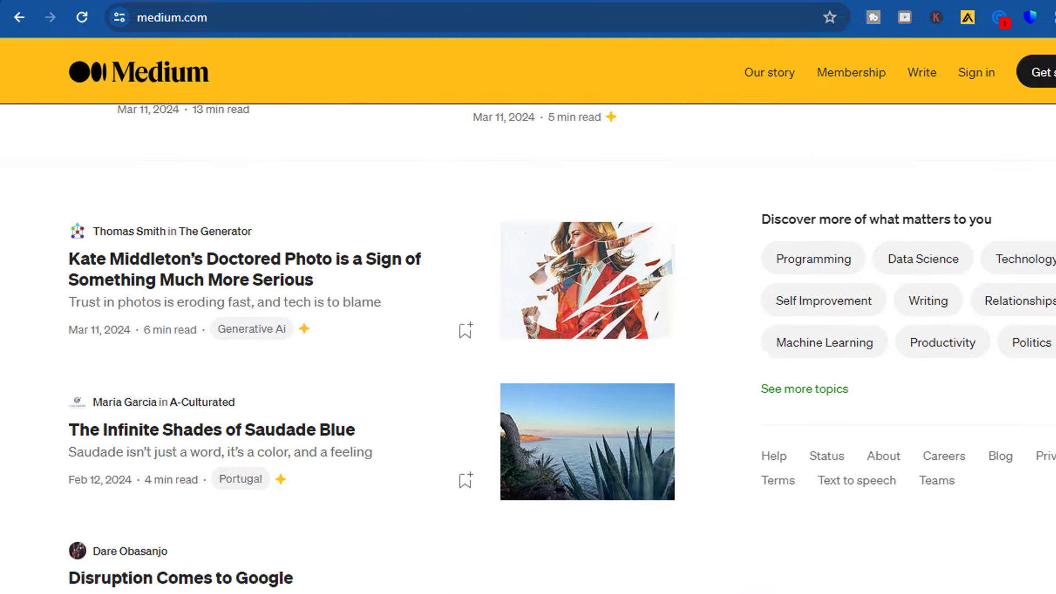
{"action": "scroll", "coordinate": [528, 330], "scroll_direction": "up", "scroll_amount": 10}
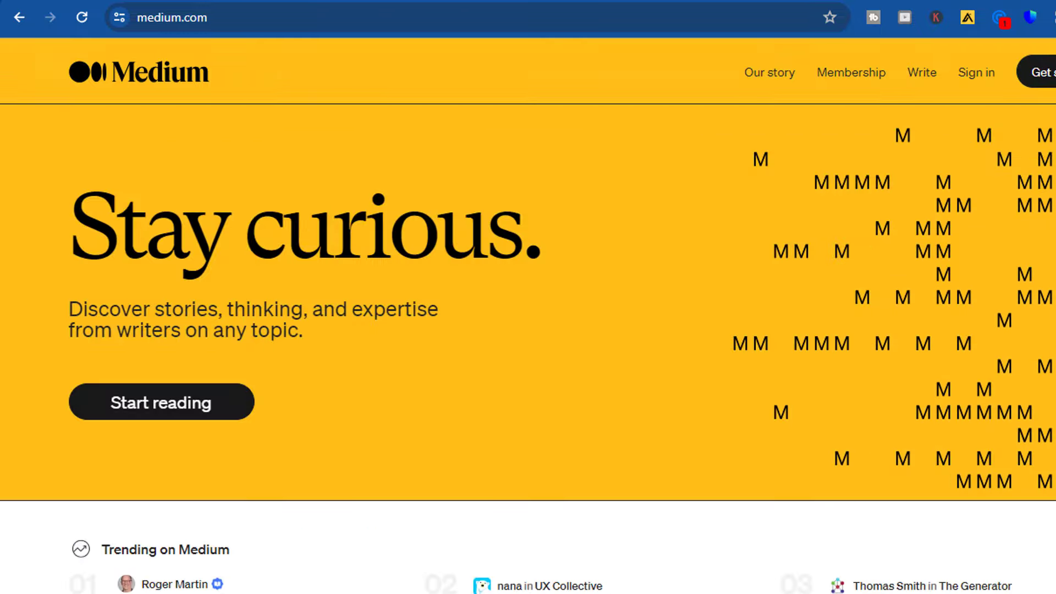
{"action": "scroll", "coordinate": [527, 330], "scroll_direction": "down", "scroll_amount": 10}
{"action": "scroll", "coordinate": [528, 330], "scroll_direction": "down", "scroll_amount": 4}
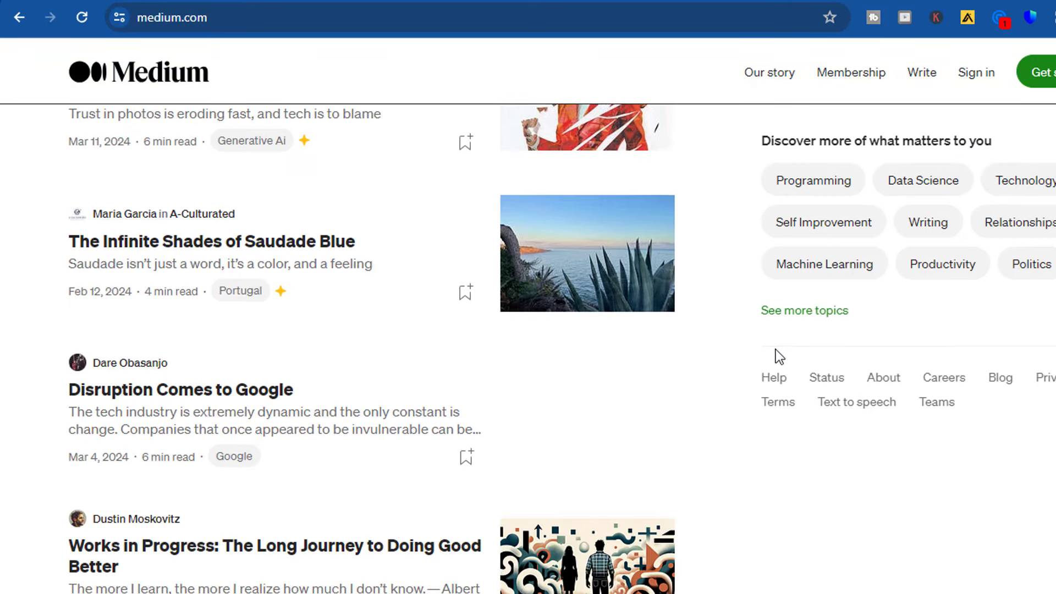